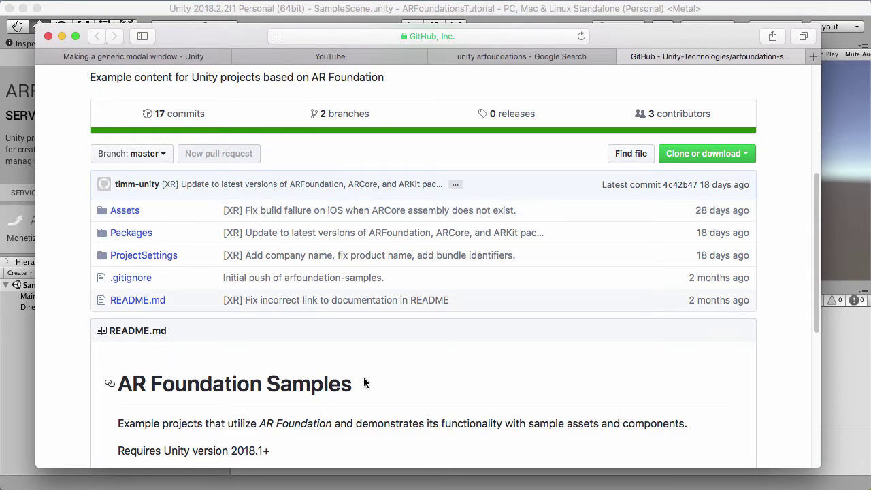
- Scroll to the README's AR Foundation install instructions and highlight the required Unity version 2018.2
{"action": "scroll", "coordinate": [631, 331], "scroll_direction": "down", "scroll_amount": 10}
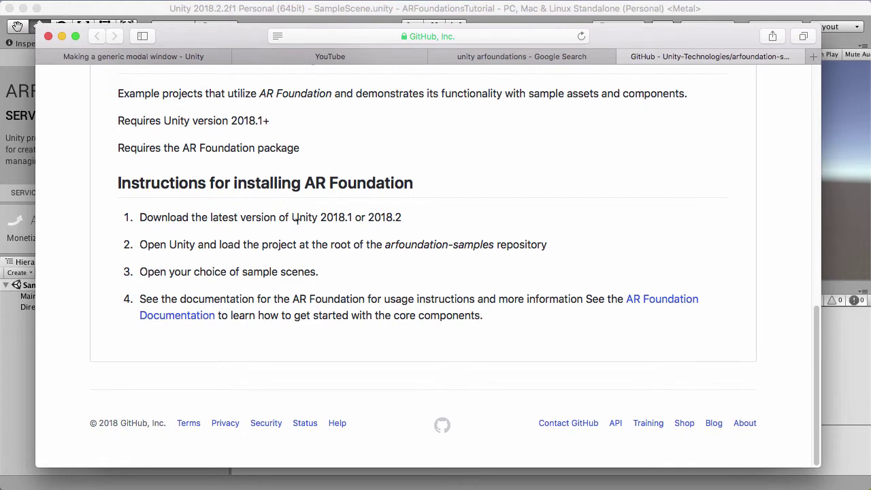
{"action": "left_click_drag", "start_coordinate": [294, 217], "coordinate": [351, 217]}
{"action": "left_click_drag", "start_coordinate": [415, 217], "coordinate": [359, 217]}
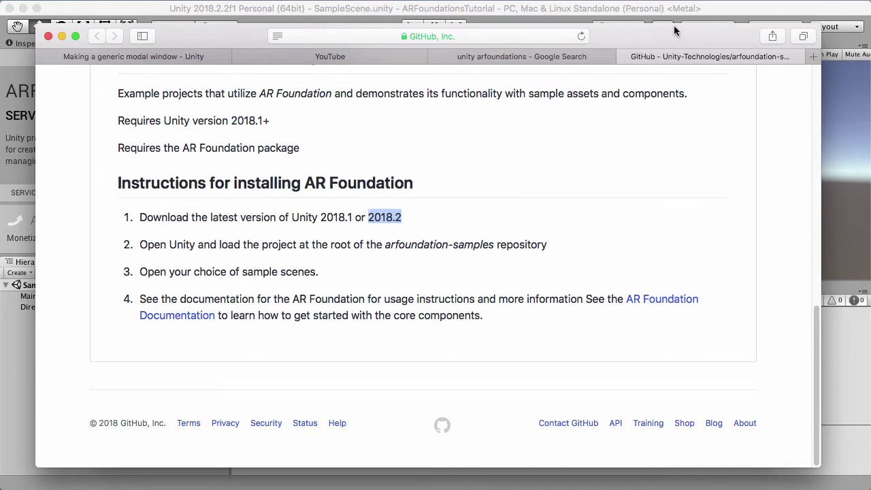
- Open the arfoundation-samples-master project from the Tutorials folder via Unity Hub
{"action": "key", "text": "super+Tab"}
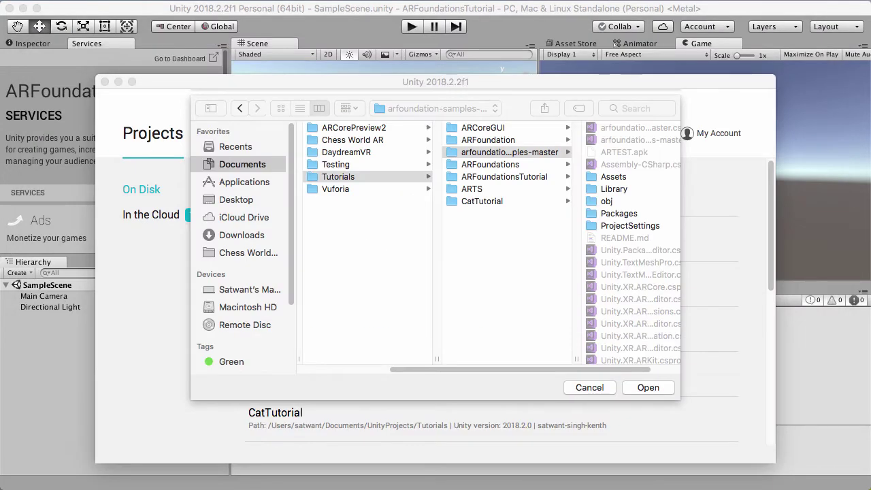
{"action": "left_click", "coordinate": [589, 388]}
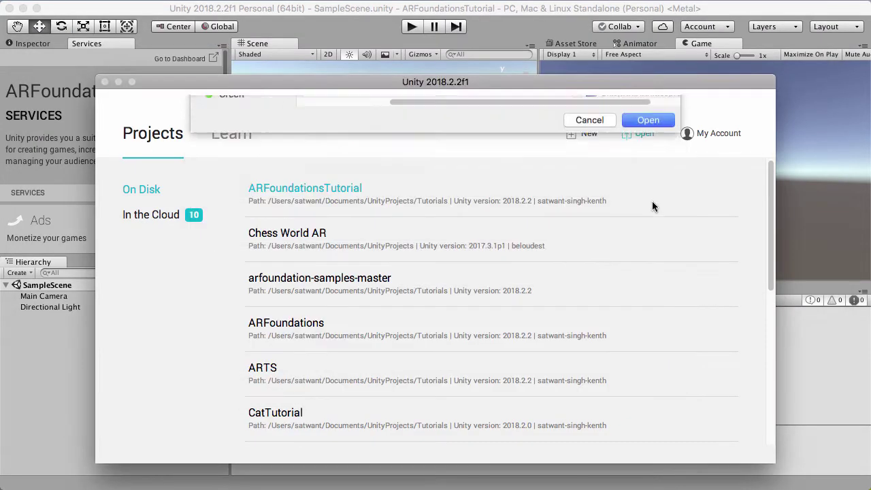
{"action": "left_click", "coordinate": [639, 133]}
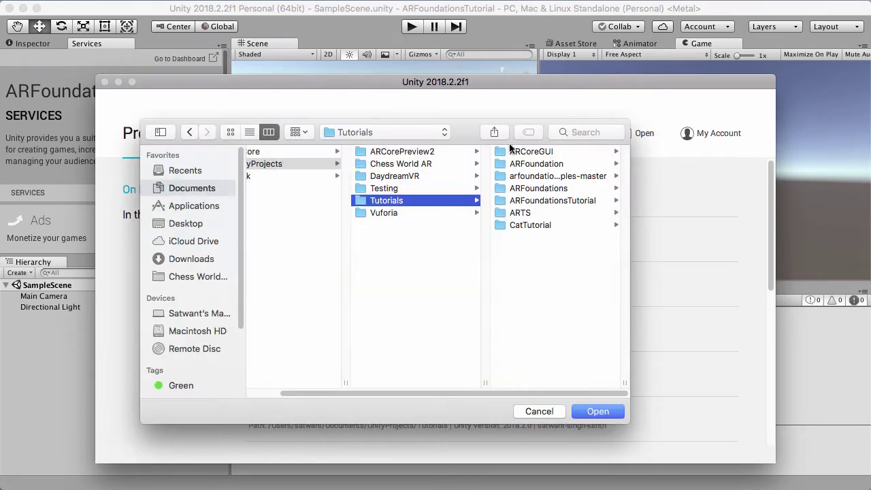
{"action": "left_click", "coordinate": [546, 176]}
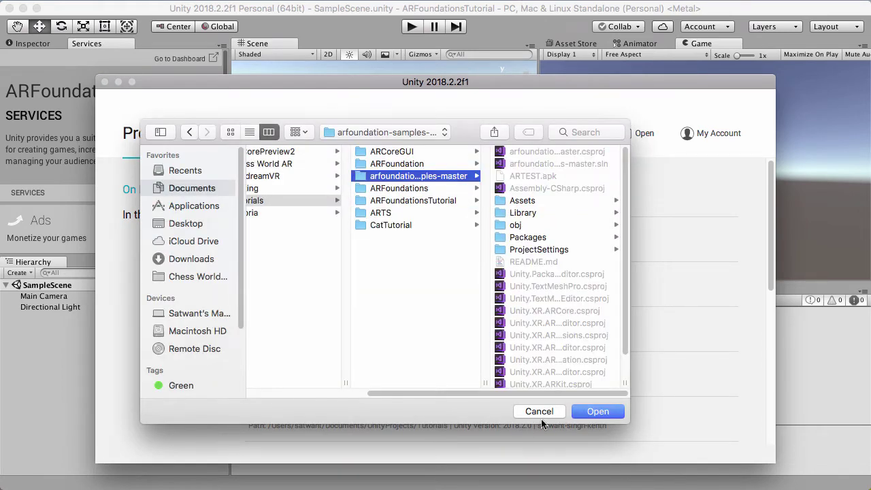
{"action": "left_click", "coordinate": [596, 411]}
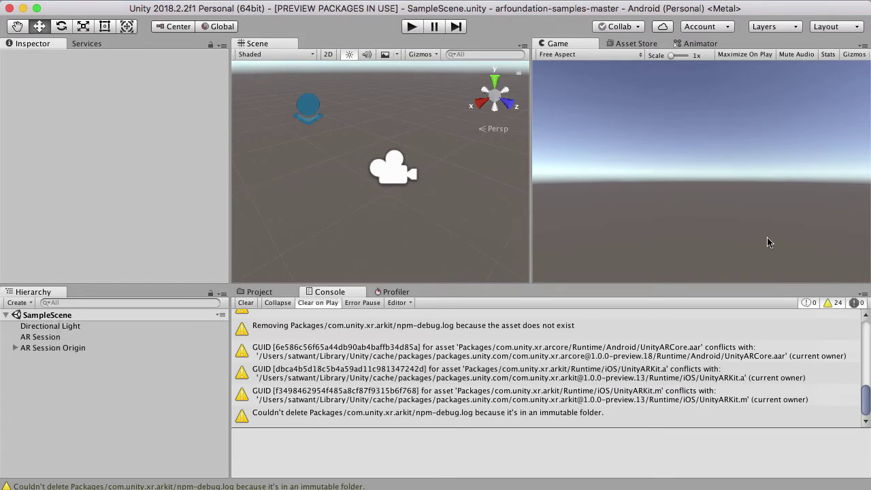
- Inspect AR Session Origin, AR Camera and AR Session, orbiting the Scene view around them
{"action": "left_click", "coordinate": [72, 348]}
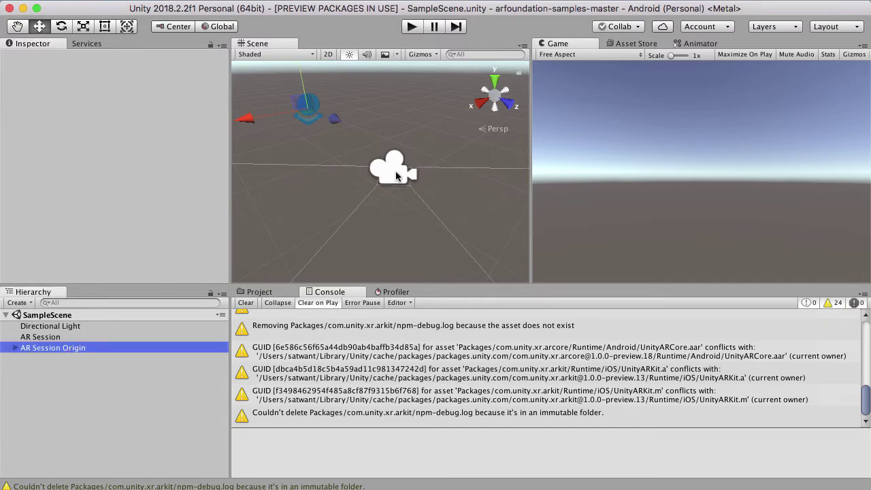
{"action": "left_click", "coordinate": [394, 178]}
{"action": "left_click_drag", "start_coordinate": [393, 197], "coordinate": [322, 138], "text": "alt"}
{"action": "scroll", "coordinate": [374, 138], "scroll_direction": "up", "scroll_amount": 3}
{"action": "left_click", "coordinate": [317, 137]}
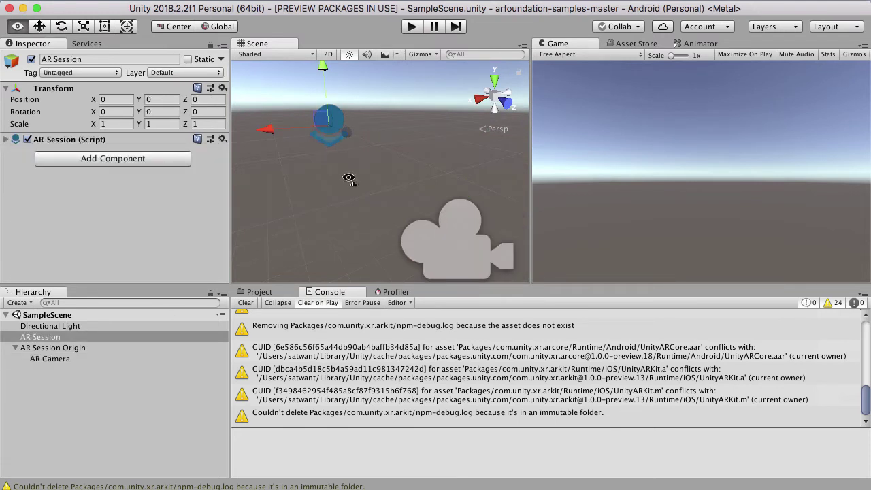
{"action": "scroll", "coordinate": [350, 178], "scroll_direction": "up", "scroll_amount": 3}
{"action": "scroll", "coordinate": [350, 178], "scroll_direction": "down", "scroll_amount": 3}
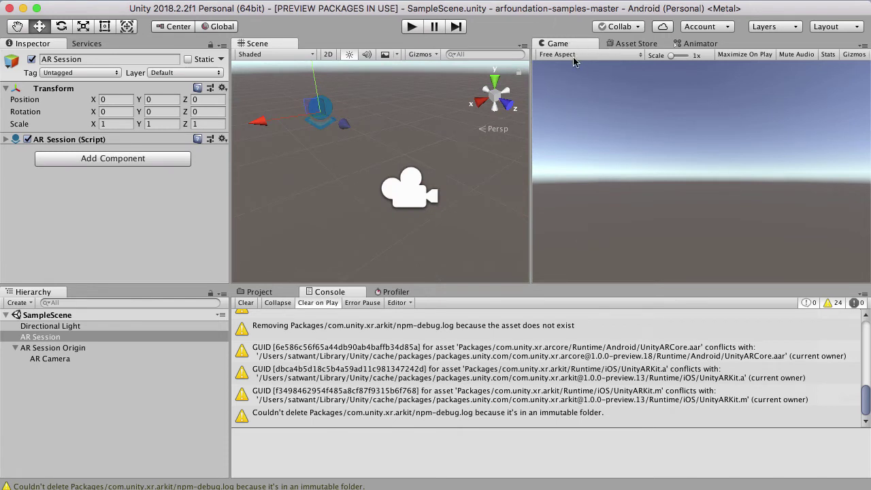
{"action": "left_click", "coordinate": [423, 195]}
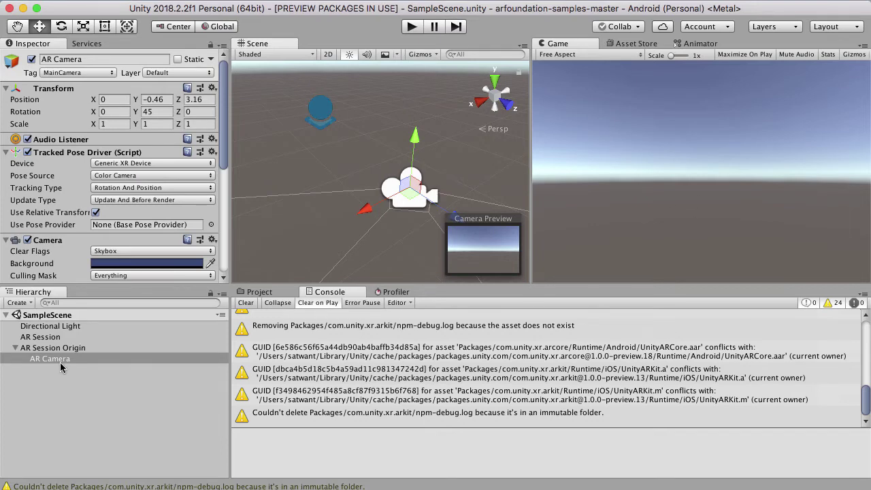
{"action": "scroll", "coordinate": [134, 109], "scroll_direction": "down", "scroll_amount": 5}
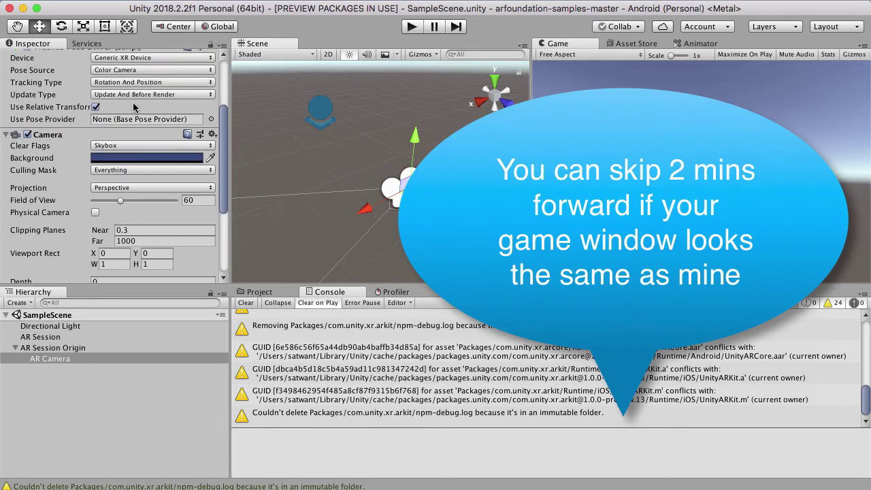
{"action": "scroll", "coordinate": [134, 109], "scroll_direction": "down", "scroll_amount": 5}
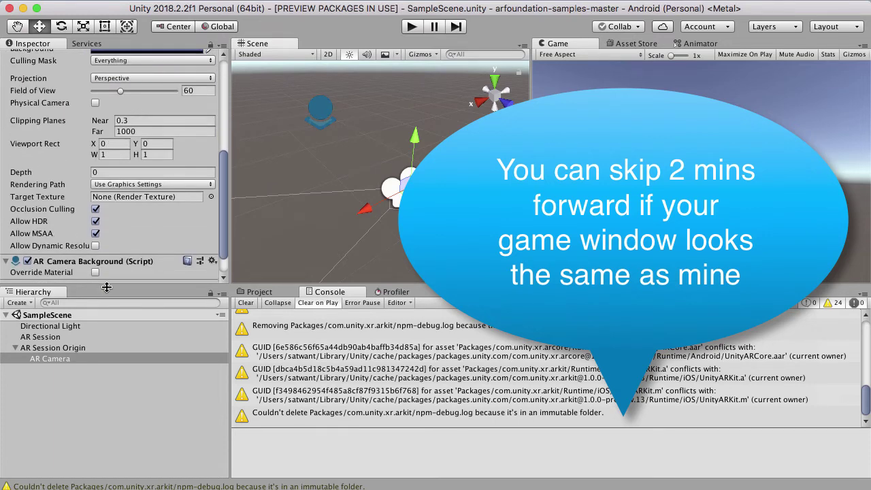
- Select AR Camera and copy its Camera component's settings
{"action": "left_click", "coordinate": [53, 351]}
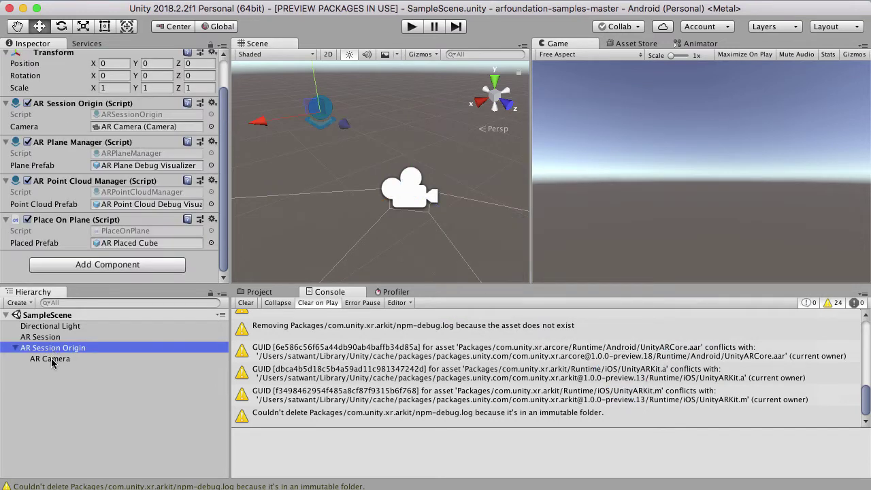
{"action": "left_click", "coordinate": [52, 360]}
{"action": "scroll", "coordinate": [135, 192], "scroll_direction": "down", "scroll_amount": 6}
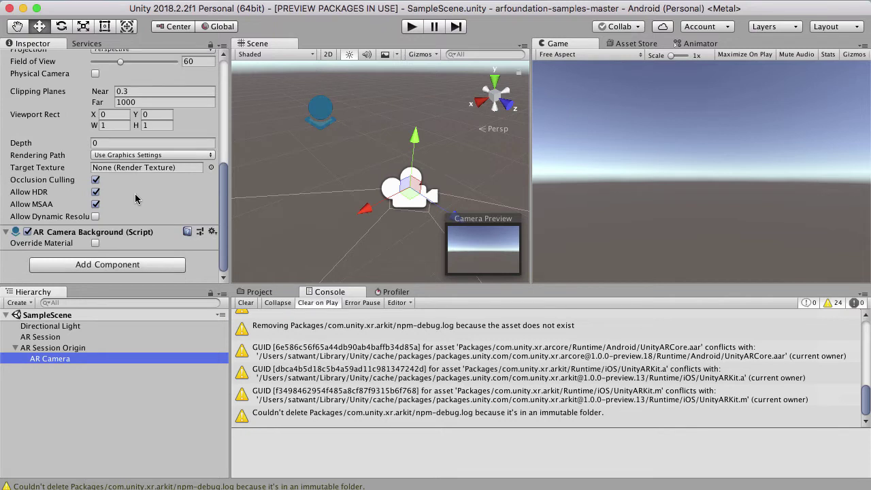
{"action": "left_click", "coordinate": [213, 233]}
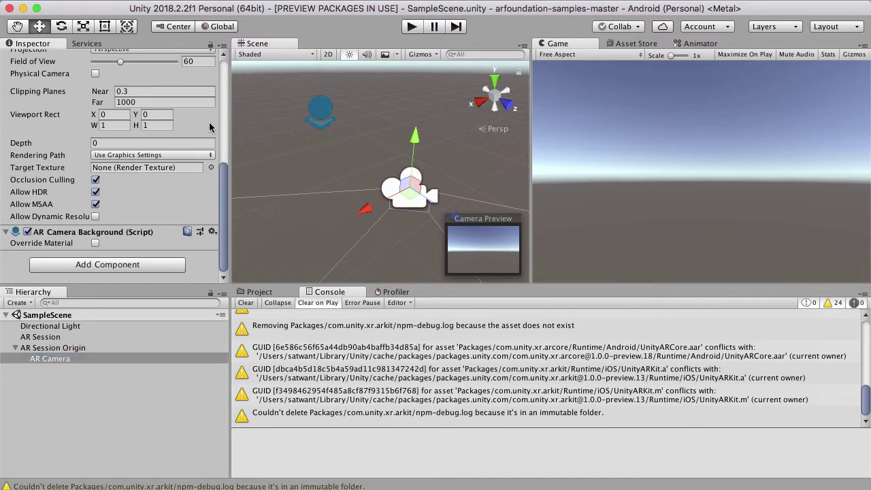
{"action": "scroll", "coordinate": [212, 129], "scroll_direction": "up", "scroll_amount": 5}
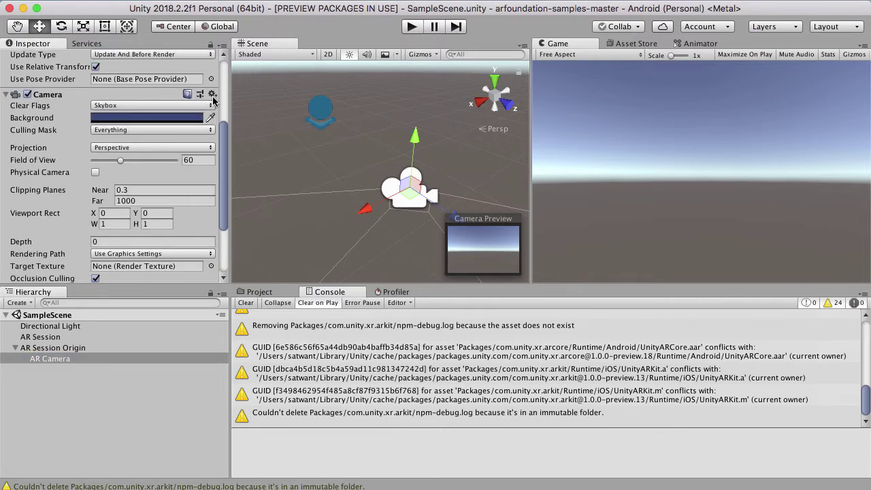
{"action": "left_click", "coordinate": [212, 96]}
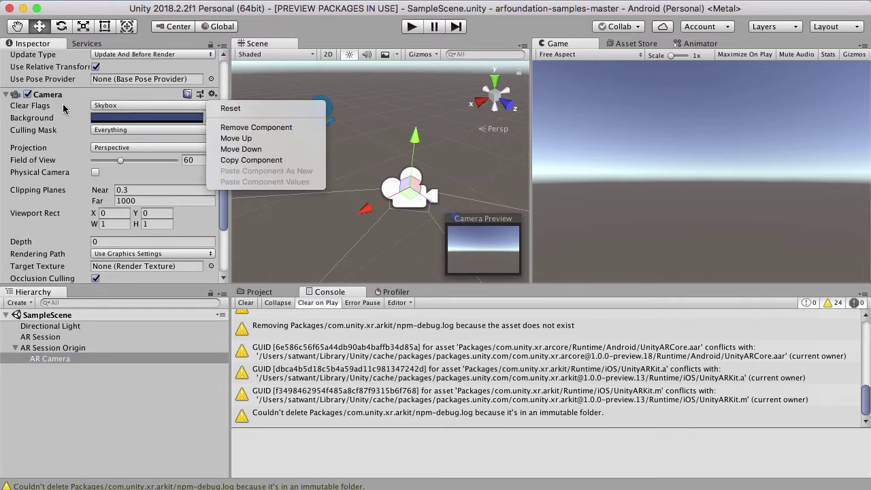
{"action": "left_click", "coordinate": [228, 160]}
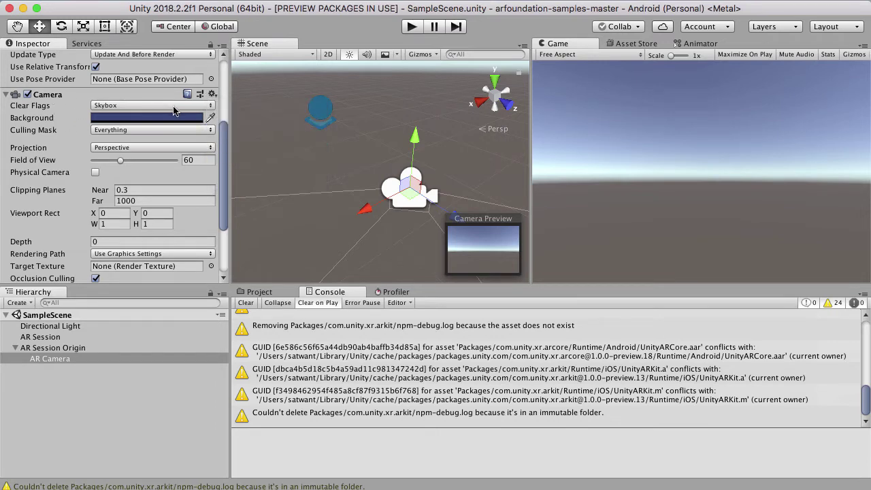
- Remove the AR Camera Background and Camera components from AR Camera
{"action": "scroll", "coordinate": [184, 211], "scroll_direction": "down", "scroll_amount": 3}
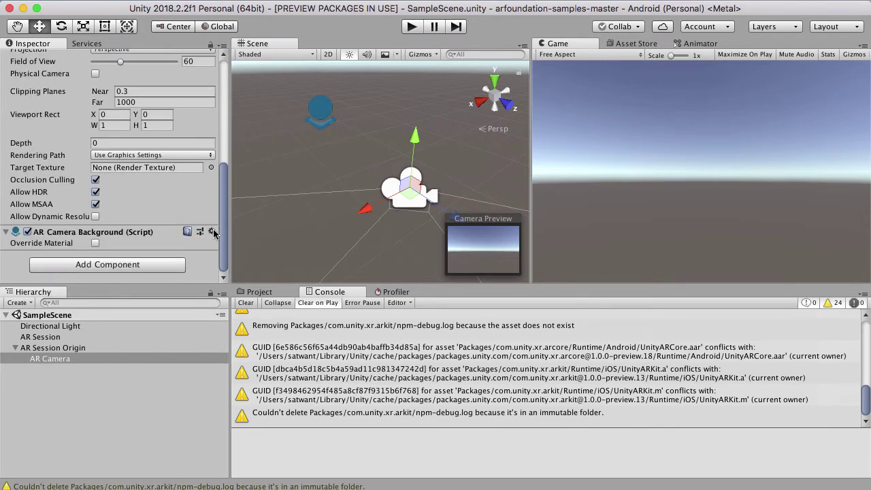
{"action": "left_click", "coordinate": [212, 232]}
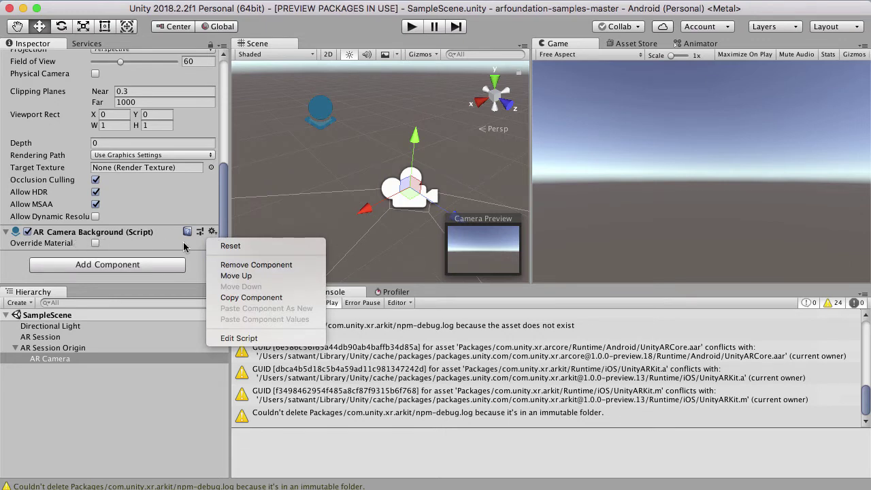
{"action": "left_click", "coordinate": [256, 265]}
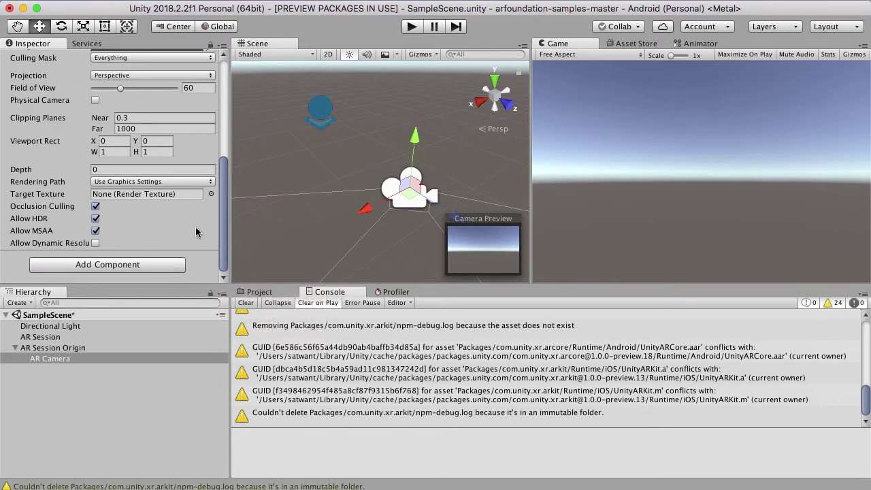
{"action": "scroll", "coordinate": [204, 198], "scroll_direction": "up", "scroll_amount": 4}
{"action": "left_click", "coordinate": [212, 160]}
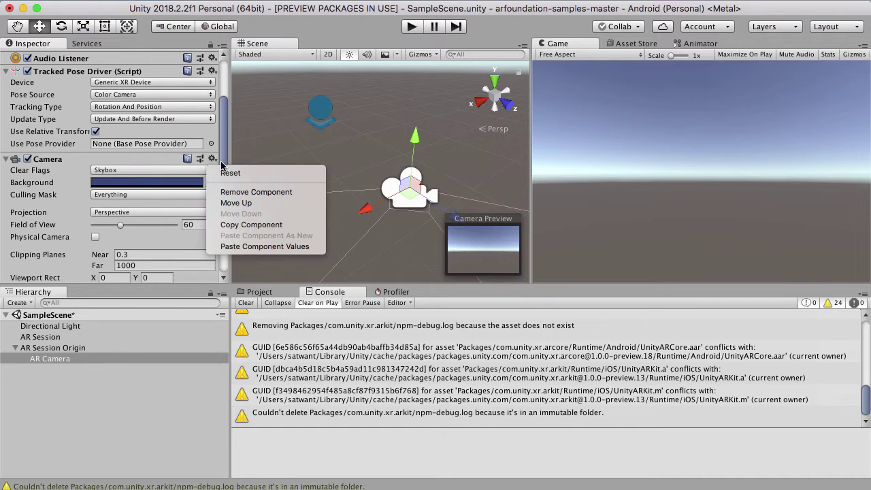
{"action": "left_click", "coordinate": [241, 193]}
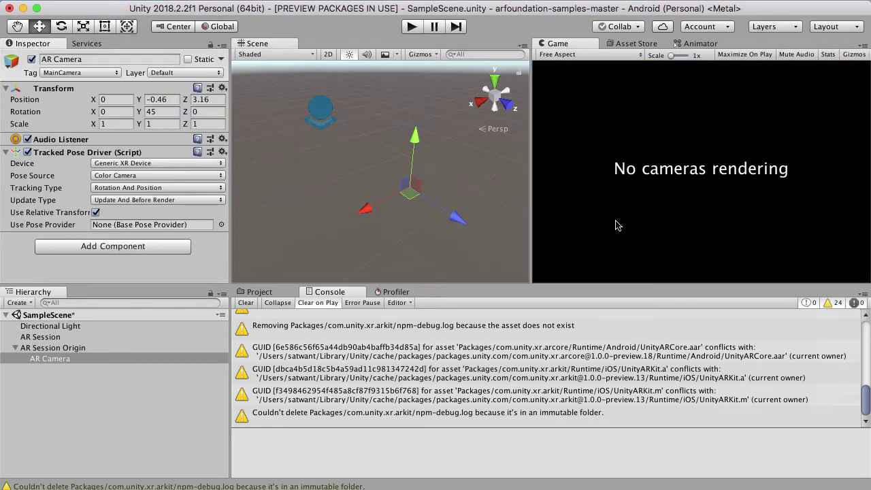
- Add a new Camera component and an AR Camera Background component to AR Camera
{"action": "left_click", "coordinate": [81, 248]}
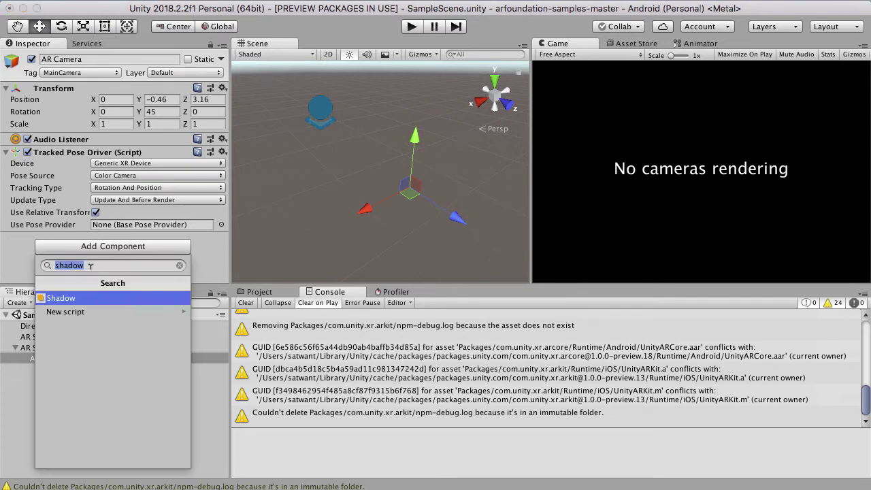
{"action": "type", "text": "camer"}
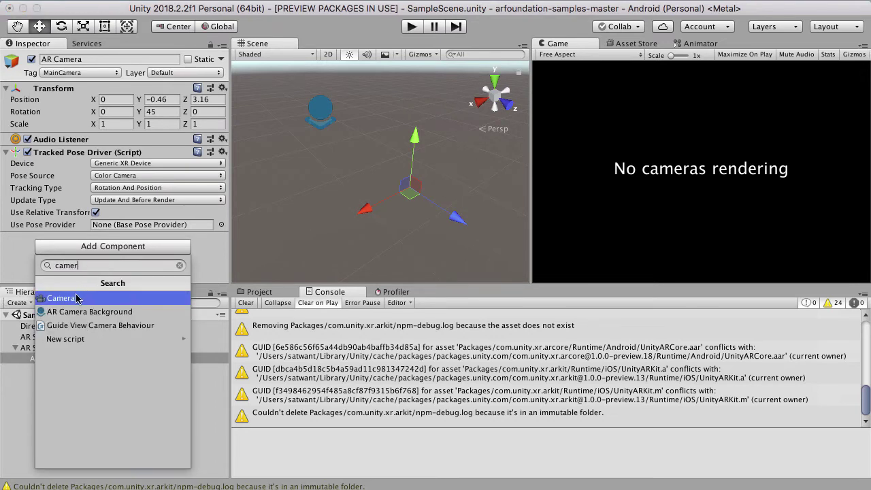
{"action": "left_click", "coordinate": [76, 298]}
{"action": "scroll", "coordinate": [102, 197], "scroll_direction": "down", "scroll_amount": 5}
{"action": "scroll", "coordinate": [102, 195], "scroll_direction": "up", "scroll_amount": 2}
{"action": "scroll", "coordinate": [103, 195], "scroll_direction": "down", "scroll_amount": 3}
{"action": "left_click", "coordinate": [134, 265]}
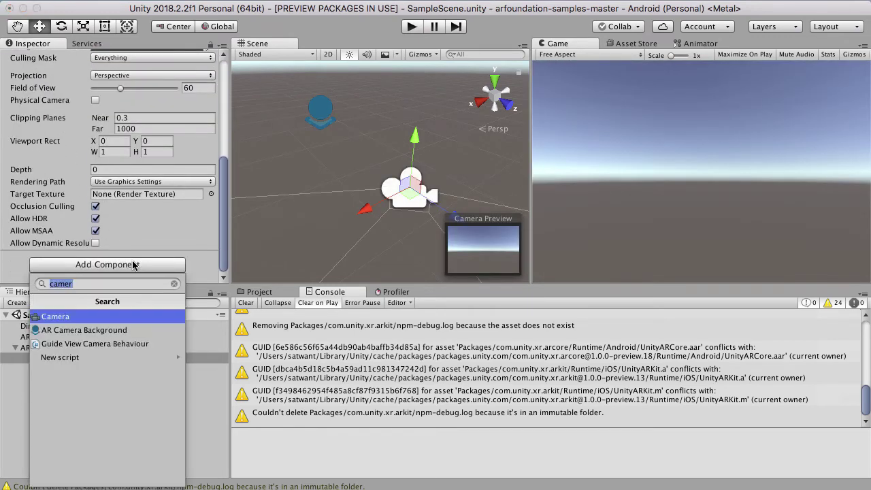
{"action": "left_click", "coordinate": [120, 329]}
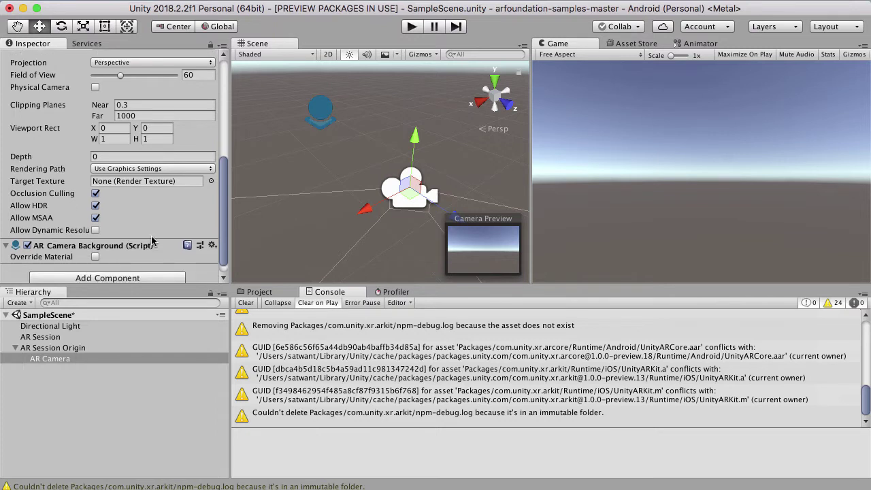
- Paste the copied camera values into the new Camera component
{"action": "scroll", "coordinate": [161, 256], "scroll_direction": "up", "scroll_amount": 6}
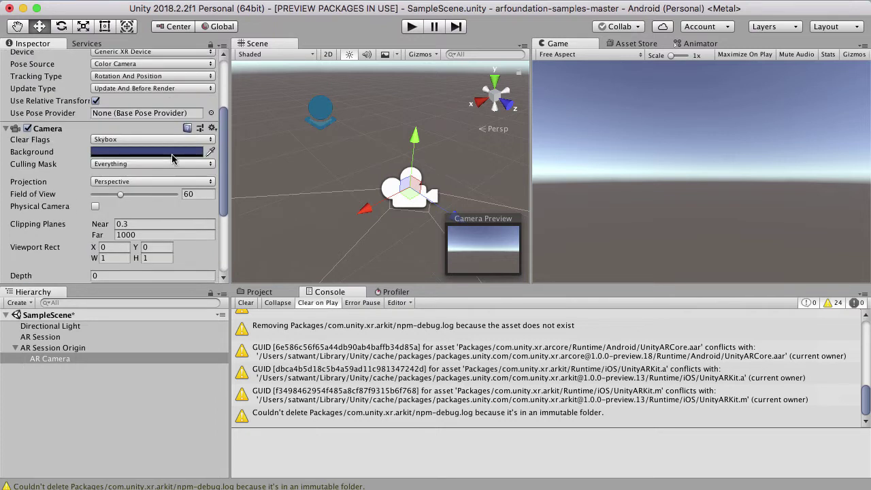
{"action": "left_click", "coordinate": [212, 129]}
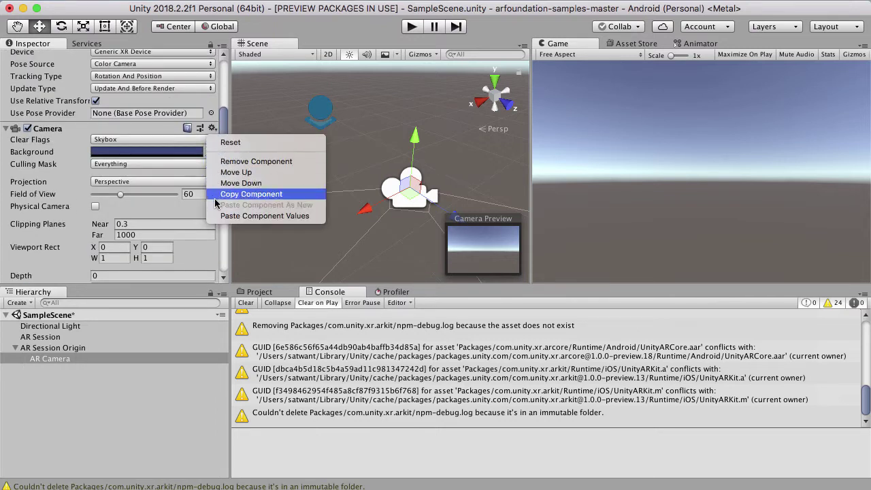
{"action": "left_click", "coordinate": [238, 216]}
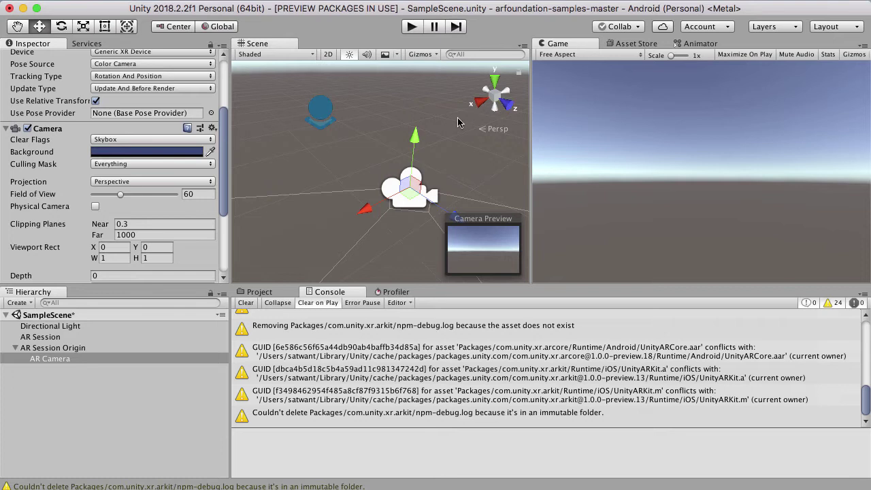
- Clear the Console warnings, switch to the Project view and collapse the AR Foundation folder
{"action": "left_click", "coordinate": [246, 303]}
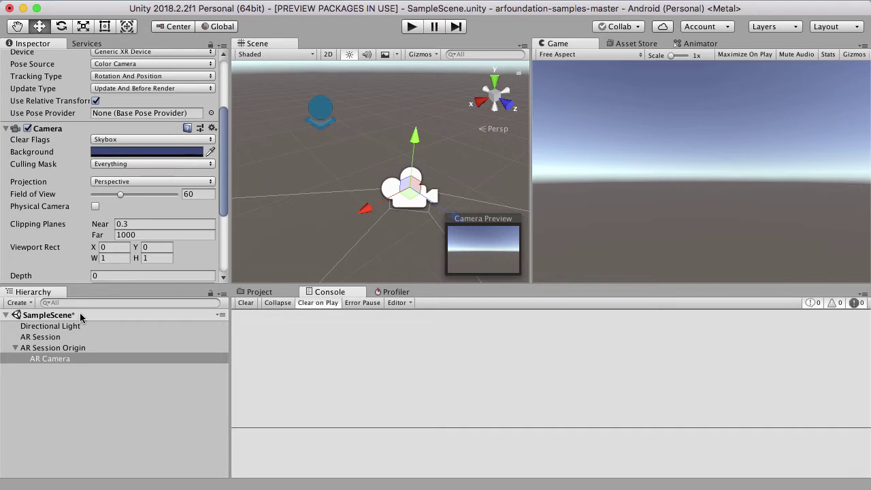
{"action": "left_click", "coordinate": [262, 292]}
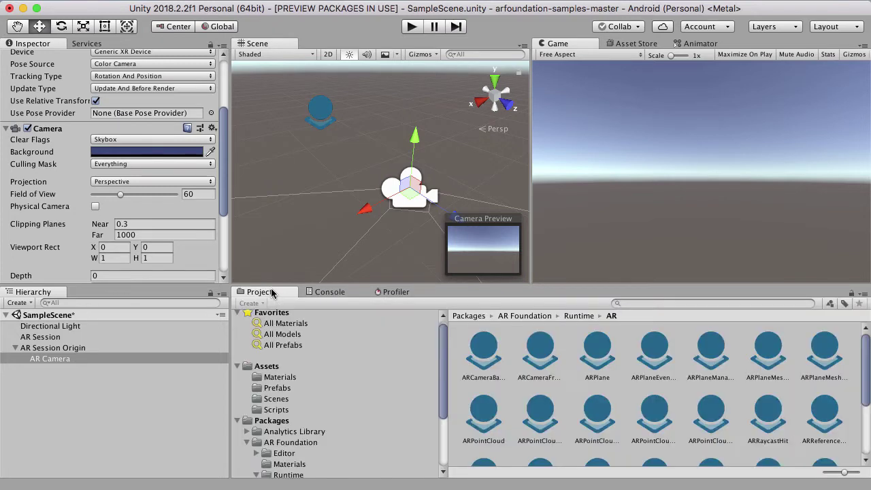
{"action": "scroll", "coordinate": [261, 414], "scroll_direction": "down", "scroll_amount": 3}
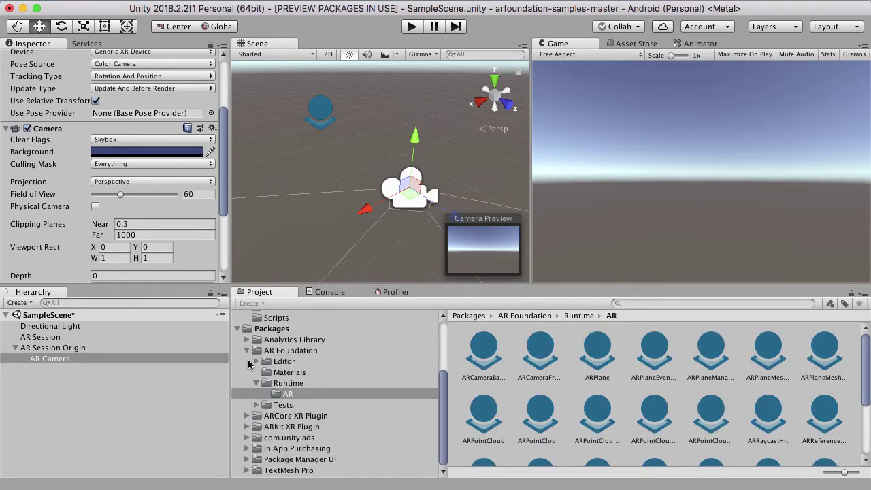
{"action": "left_click", "coordinate": [246, 351]}
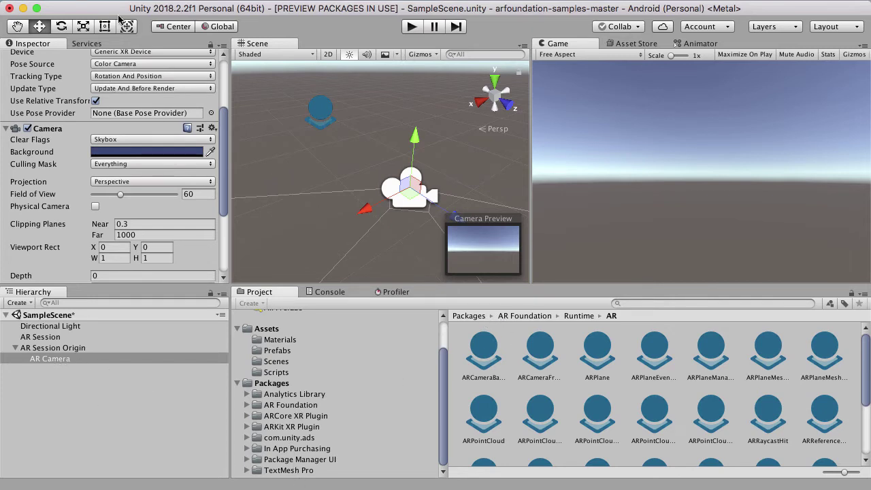
- Open Build Settings and the Android Player Settings, expanding Resolution and Presentation
{"action": "left_click", "coordinate": [78, 0]}
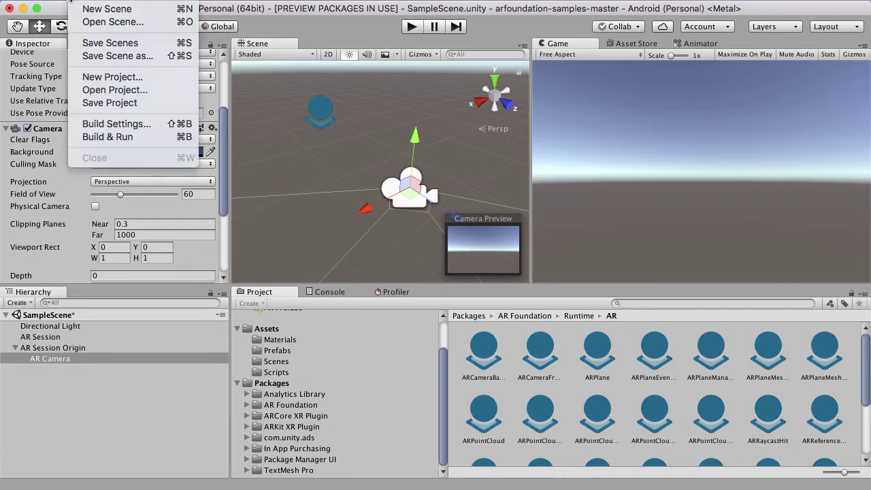
{"action": "left_click", "coordinate": [115, 124]}
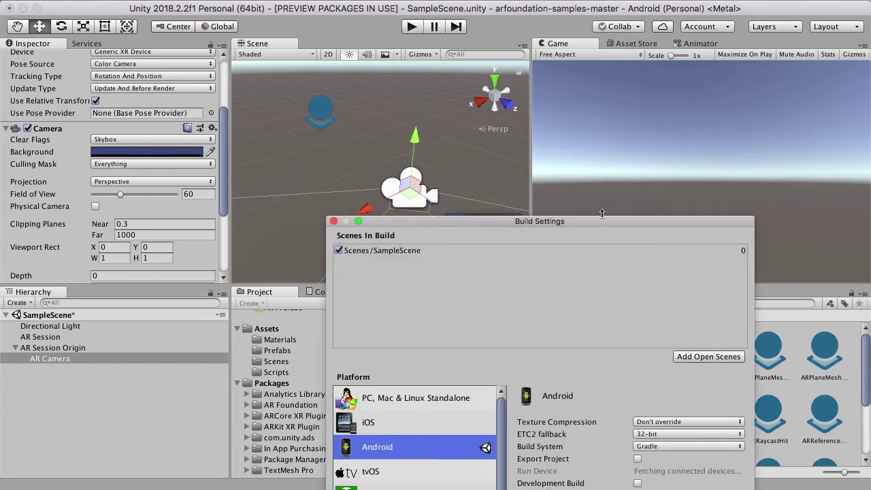
{"action": "left_click_drag", "start_coordinate": [601, 217], "coordinate": [657, 50]}
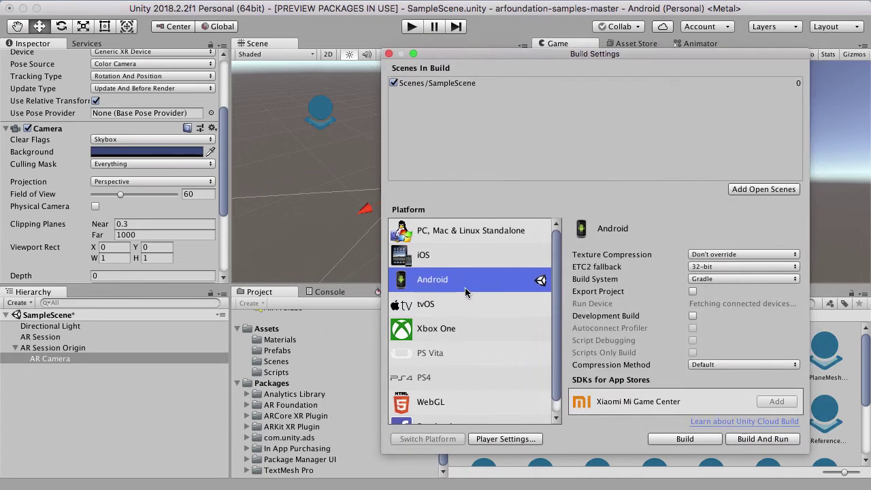
{"action": "left_click", "coordinate": [509, 438]}
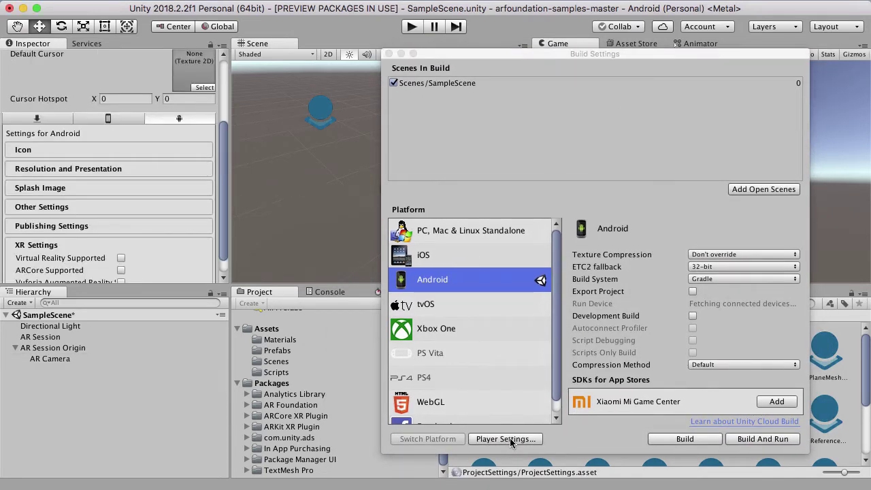
{"action": "scroll", "coordinate": [152, 168], "scroll_direction": "down", "scroll_amount": 3}
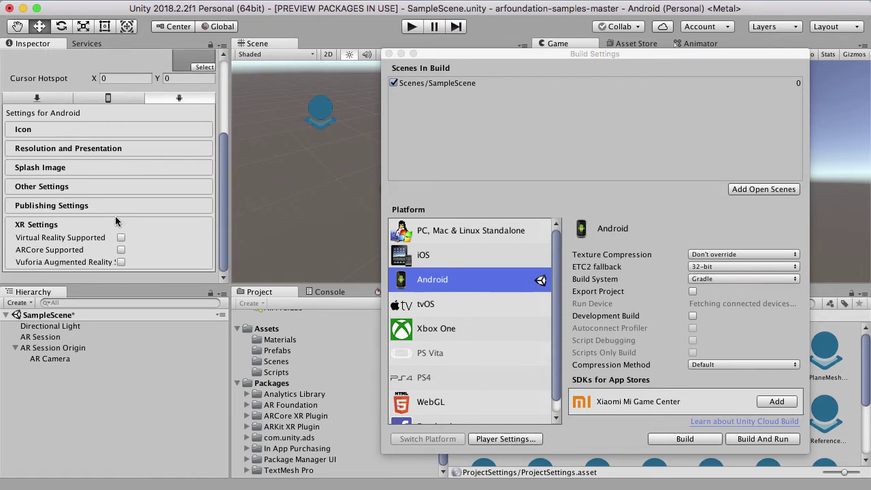
{"action": "left_click", "coordinate": [123, 146]}
{"action": "scroll", "coordinate": [119, 151], "scroll_direction": "down", "scroll_amount": 5}
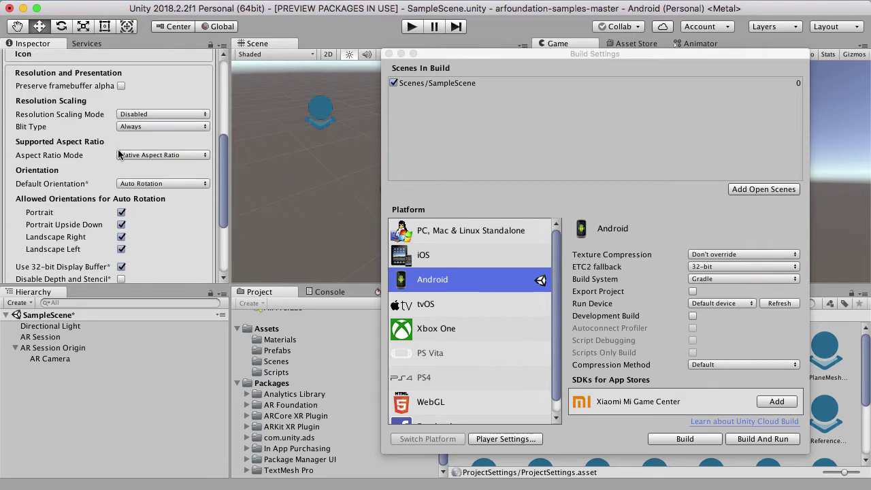
{"action": "scroll", "coordinate": [165, 113], "scroll_direction": "down", "scroll_amount": 5}
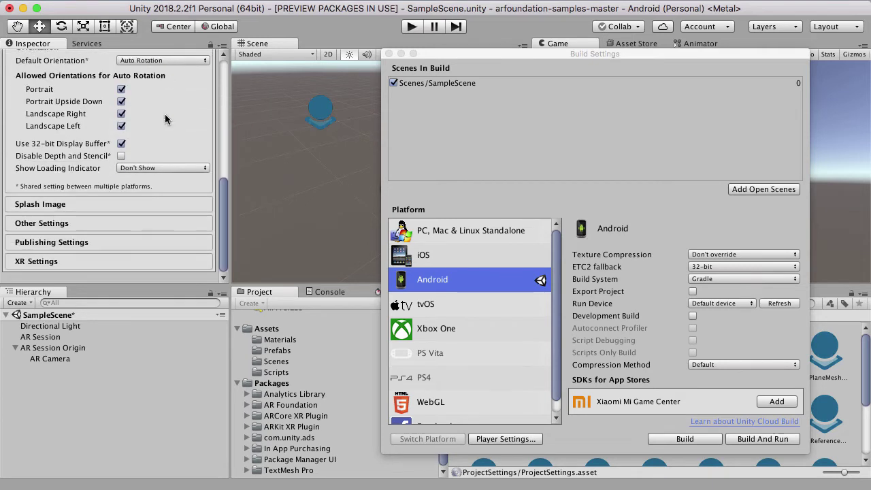
- Keep the Minimum API Level at Android 8.0 'Oreo' and expand XR Settings
{"action": "left_click", "coordinate": [114, 222]}
{"action": "scroll", "coordinate": [109, 214], "scroll_direction": "down", "scroll_amount": 10}
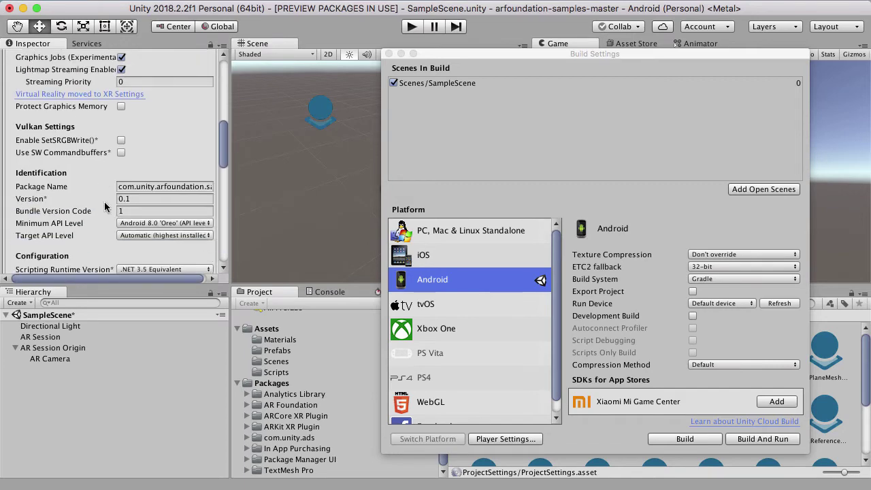
{"action": "scroll", "coordinate": [104, 206], "scroll_direction": "up", "scroll_amount": 2}
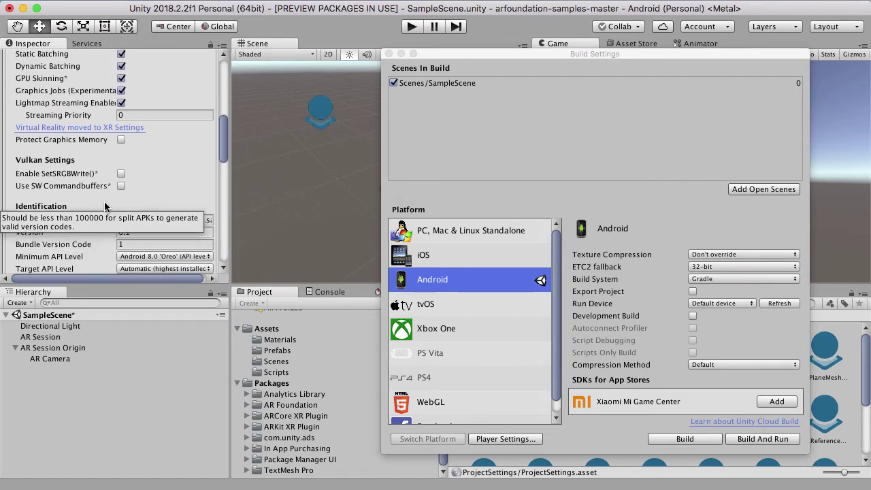
{"action": "scroll", "coordinate": [104, 206], "scroll_direction": "up", "scroll_amount": 3}
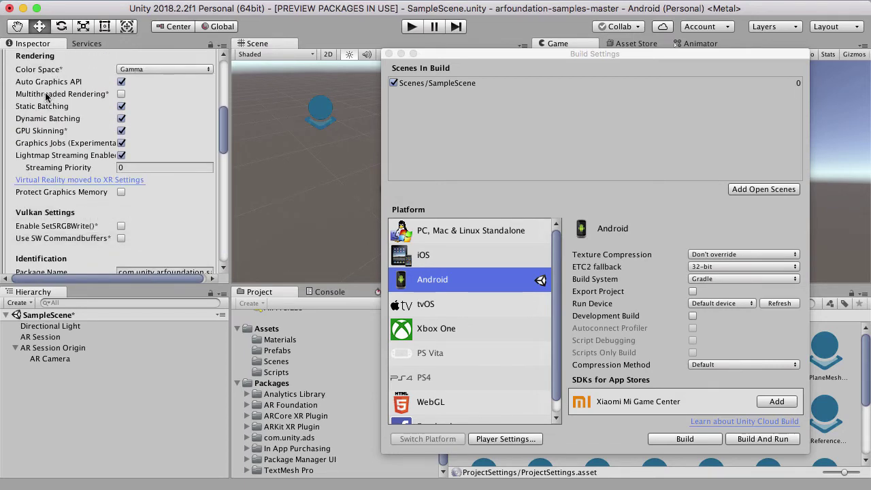
{"action": "scroll", "coordinate": [48, 97], "scroll_direction": "down", "scroll_amount": 8}
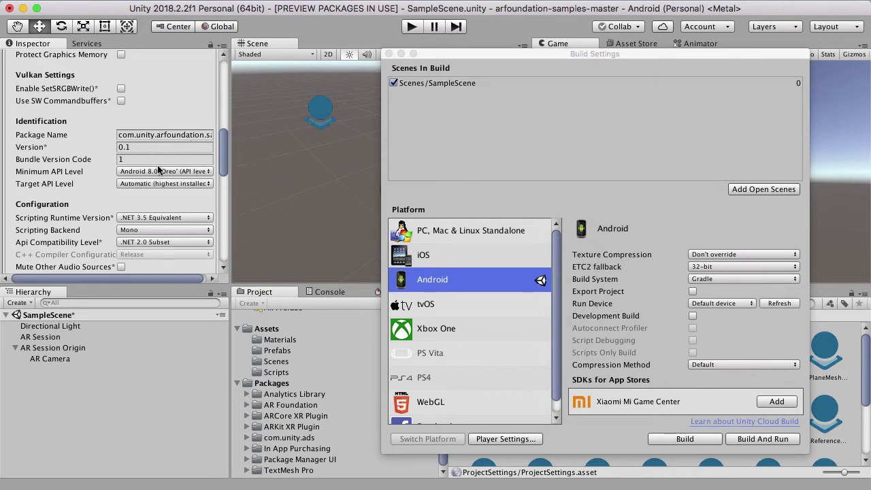
{"action": "left_click", "coordinate": [205, 174]}
{"action": "left_click", "coordinate": [205, 172]}
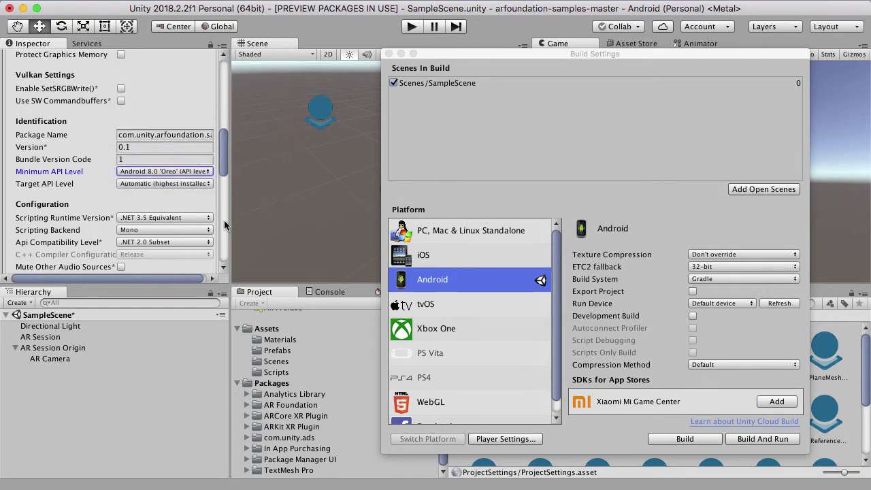
{"action": "scroll", "coordinate": [224, 224], "scroll_direction": "down", "scroll_amount": 10}
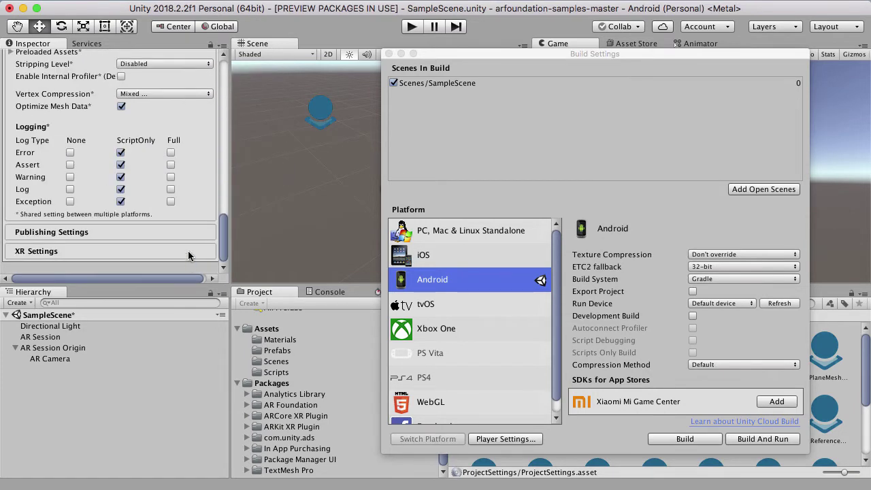
{"action": "left_click", "coordinate": [188, 250]}
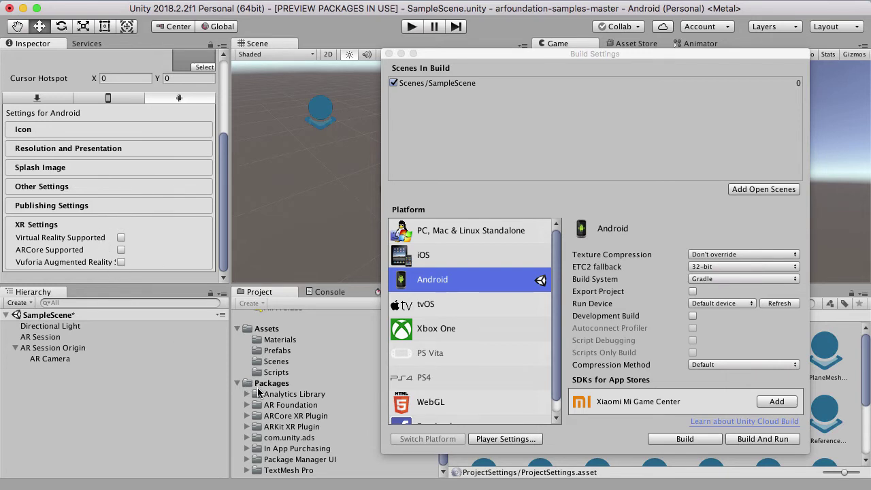
- Close Build Settings and assign AR Camera to AR Session Origin's Camera field
{"action": "left_click", "coordinate": [388, 54]}
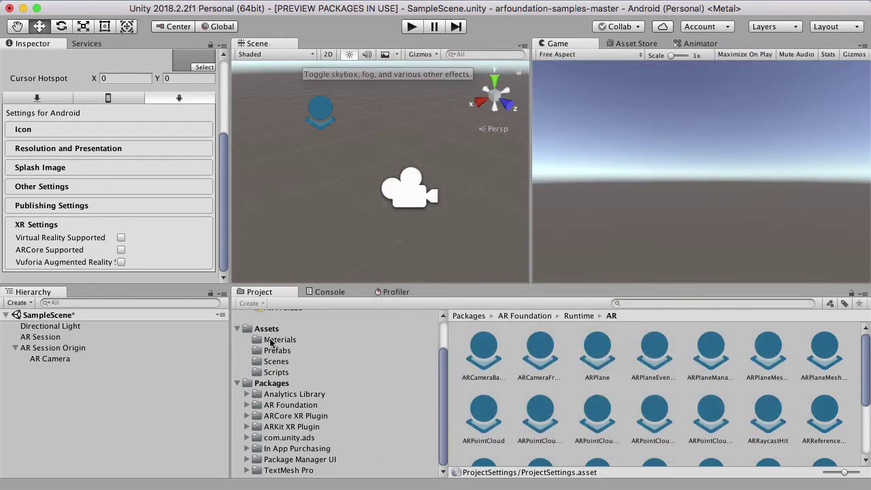
{"action": "left_click", "coordinate": [54, 348]}
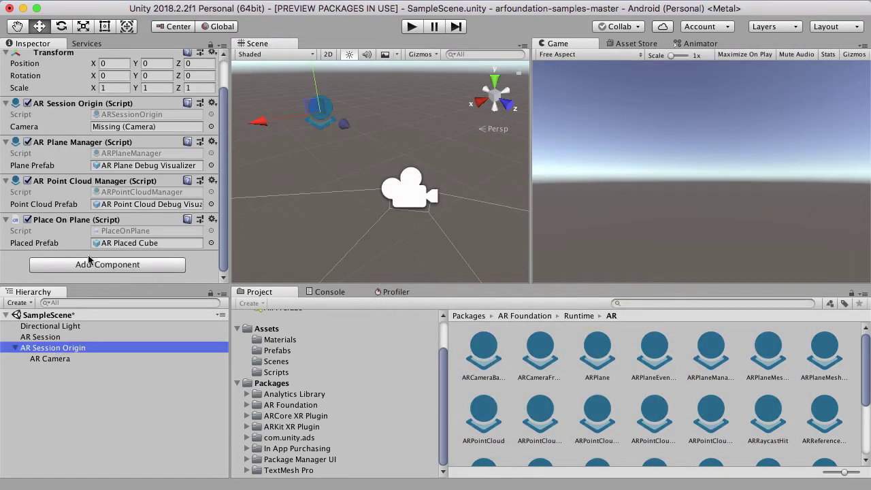
{"action": "scroll", "coordinate": [134, 219], "scroll_direction": "up", "scroll_amount": 1}
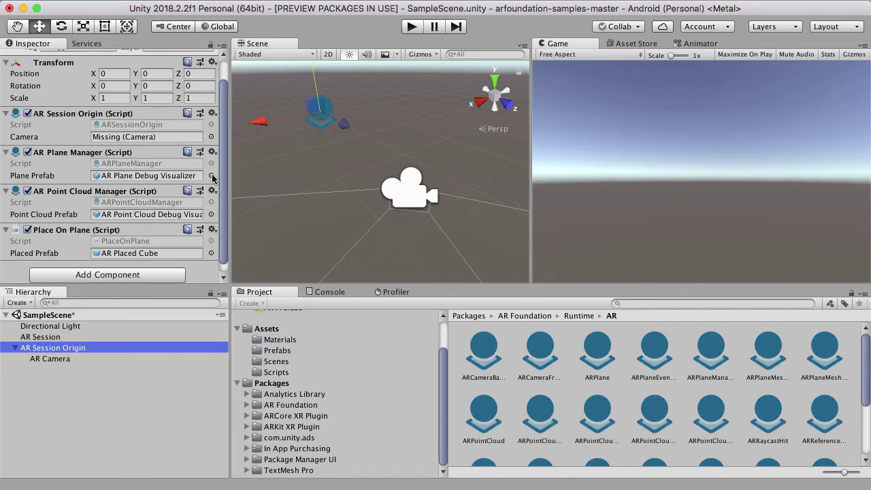
{"action": "left_click_drag", "start_coordinate": [50, 358], "coordinate": [140, 140]}
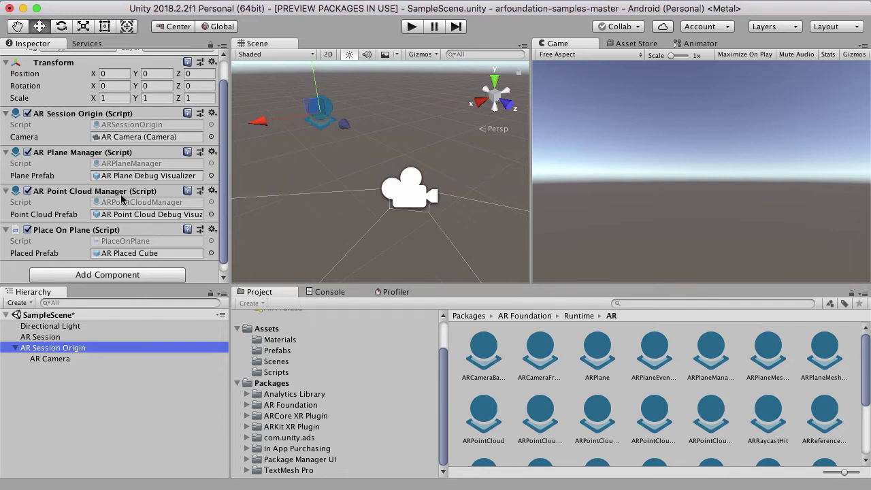
- Review the scene objects, then locate the PlaceOnPlane script in the Scripts folder
{"action": "left_click", "coordinate": [57, 359]}
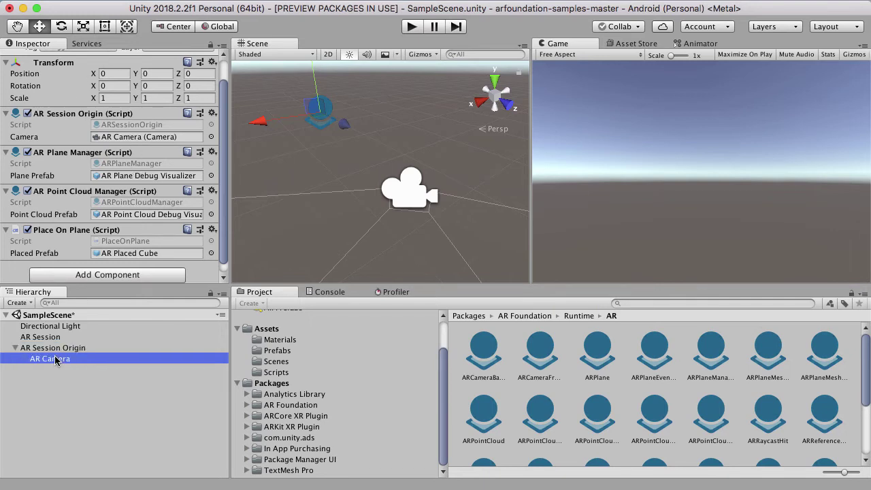
{"action": "scroll", "coordinate": [114, 230], "scroll_direction": "down", "scroll_amount": 10}
{"action": "scroll", "coordinate": [112, 229], "scroll_direction": "up", "scroll_amount": 12}
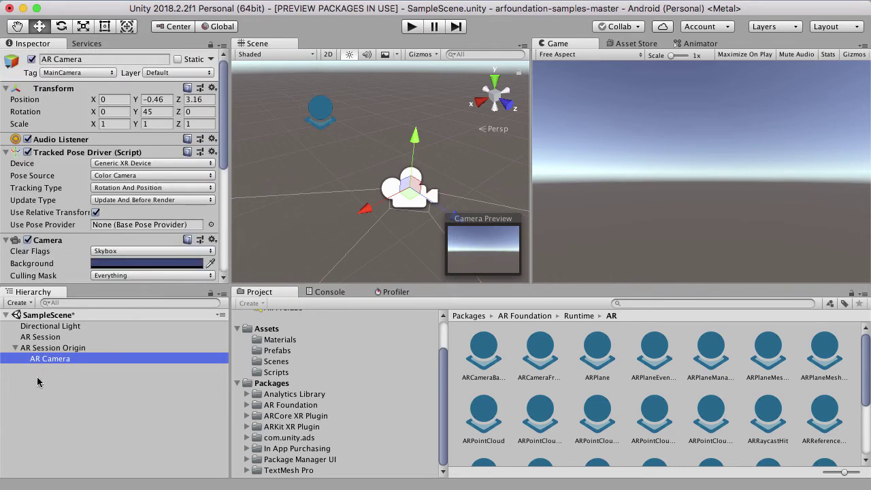
{"action": "left_click", "coordinate": [51, 348]}
{"action": "left_click", "coordinate": [41, 336]}
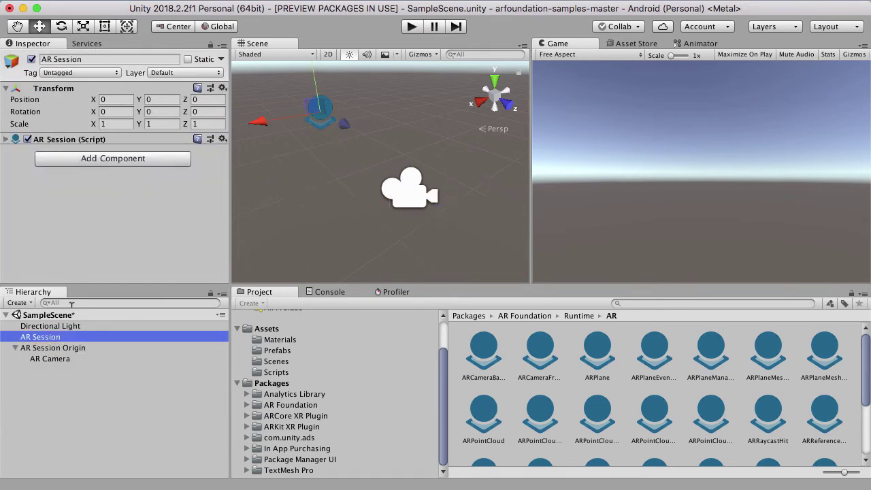
{"action": "left_click", "coordinate": [58, 325]}
{"action": "left_click", "coordinate": [61, 347]}
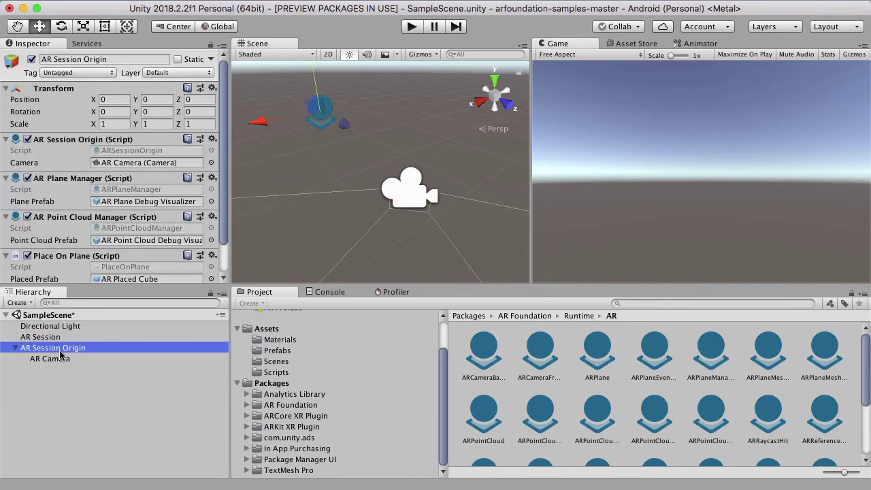
{"action": "scroll", "coordinate": [115, 170], "scroll_direction": "down", "scroll_amount": 1}
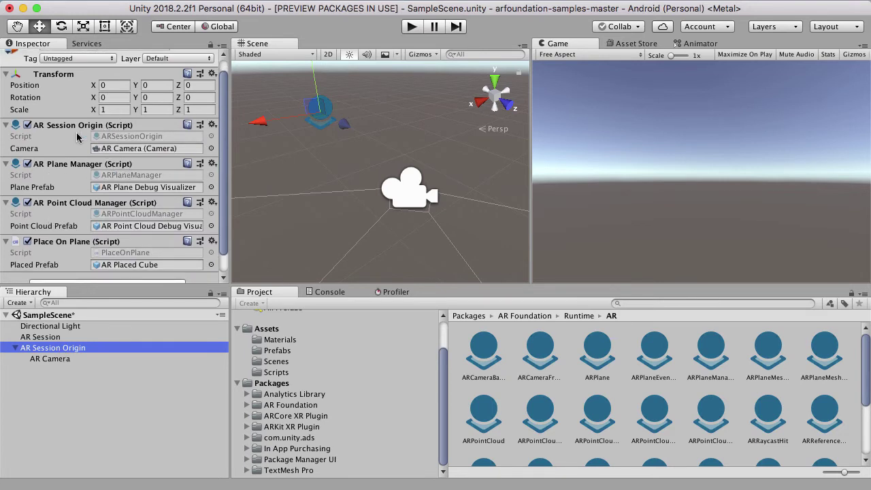
{"action": "scroll", "coordinate": [121, 143], "scroll_direction": "down", "scroll_amount": 2}
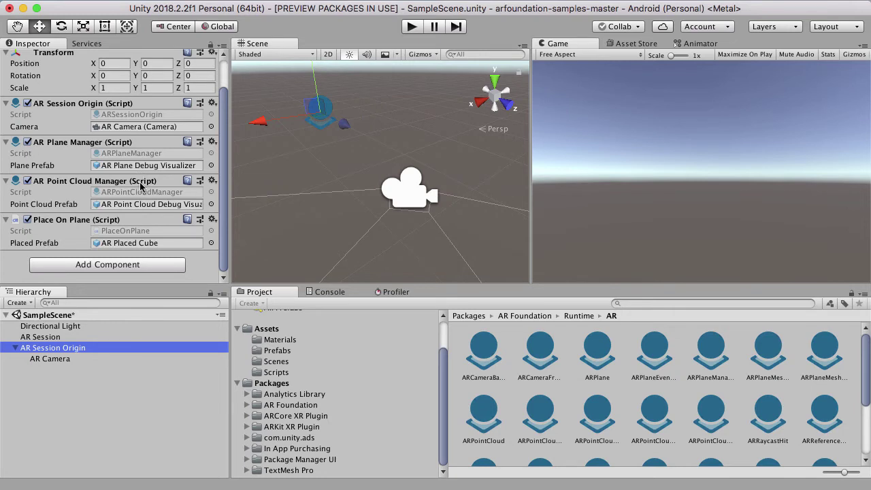
{"action": "left_click", "coordinate": [134, 231]}
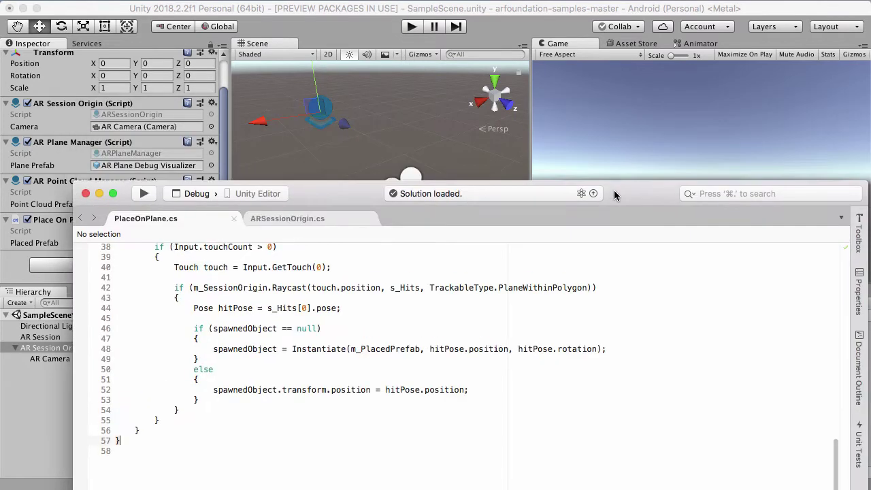
- Scroll through PlaceOnPlane.cs in a repositioned window, reviewing the placedPrefab property
{"action": "scroll", "coordinate": [496, 251], "scroll_direction": "up", "scroll_amount": 3}
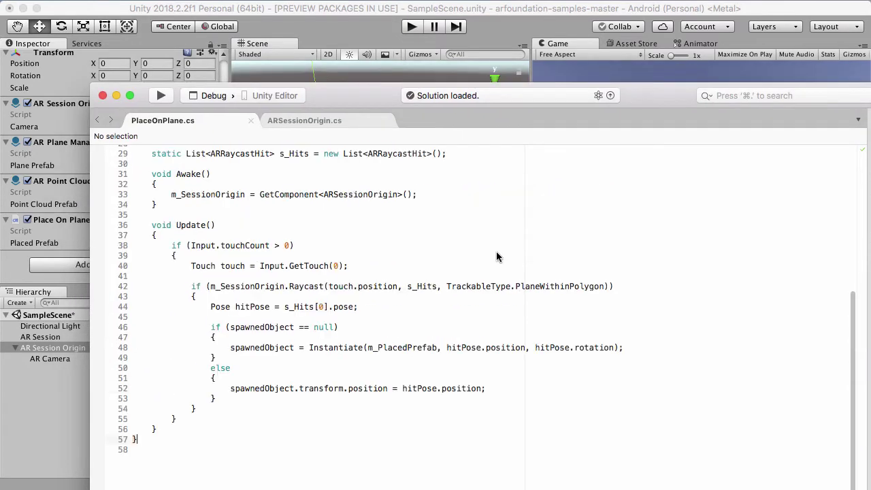
{"action": "scroll", "coordinate": [496, 256], "scroll_direction": "up", "scroll_amount": 2}
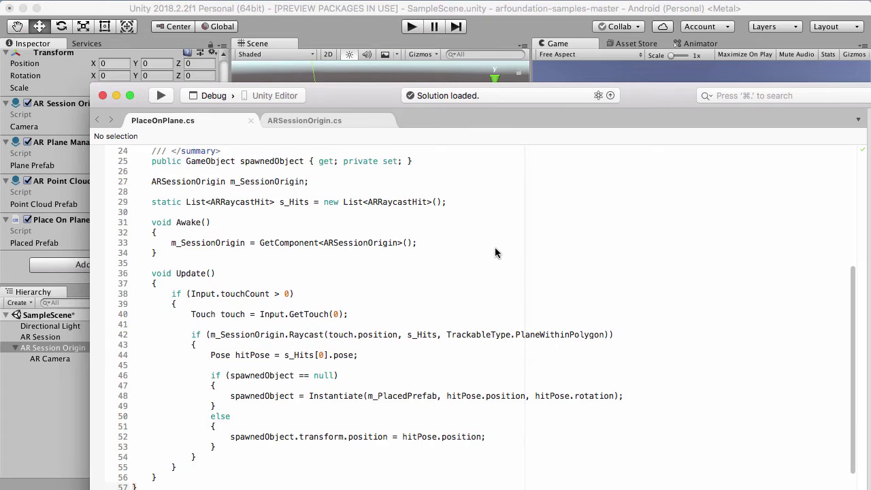
{"action": "scroll", "coordinate": [494, 246], "scroll_direction": "up", "scroll_amount": 4}
{"action": "scroll", "coordinate": [238, 259], "scroll_direction": "up", "scroll_amount": 4}
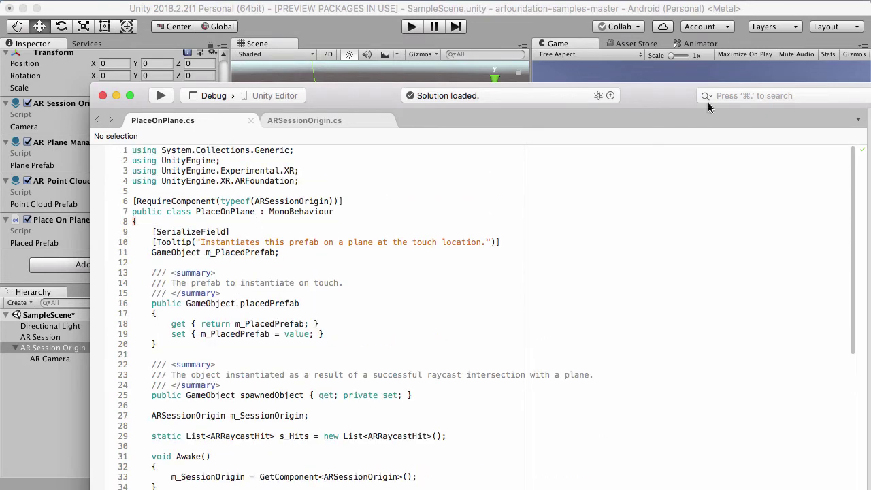
{"action": "left_click_drag", "start_coordinate": [711, 95], "coordinate": [672, 36]}
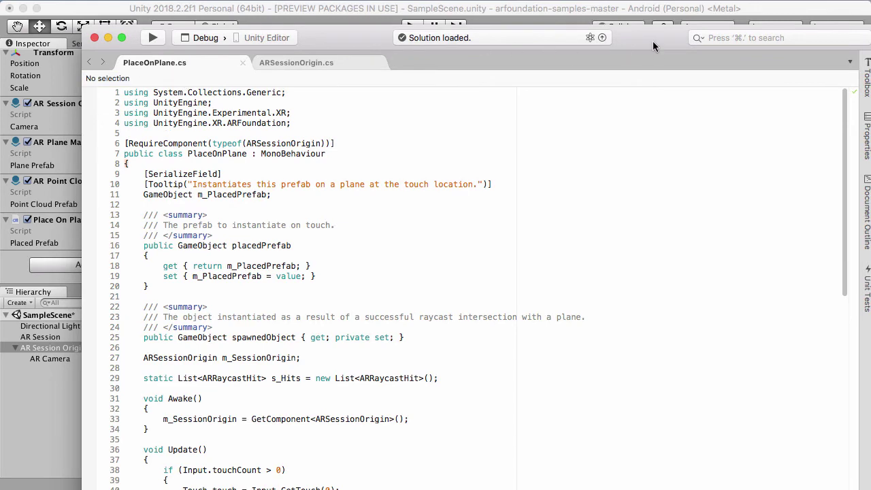
{"action": "left_click_drag", "start_coordinate": [652, 42], "coordinate": [645, 33]}
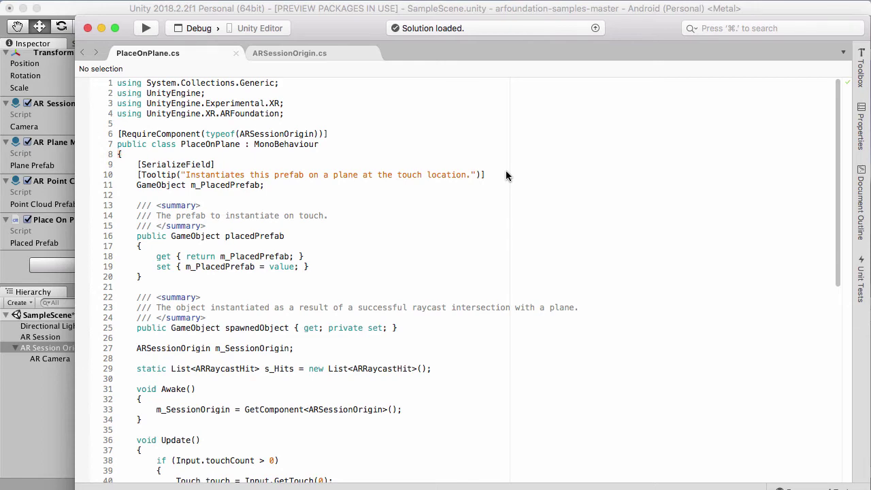
{"action": "scroll", "coordinate": [505, 175], "scroll_direction": "down", "scroll_amount": 5}
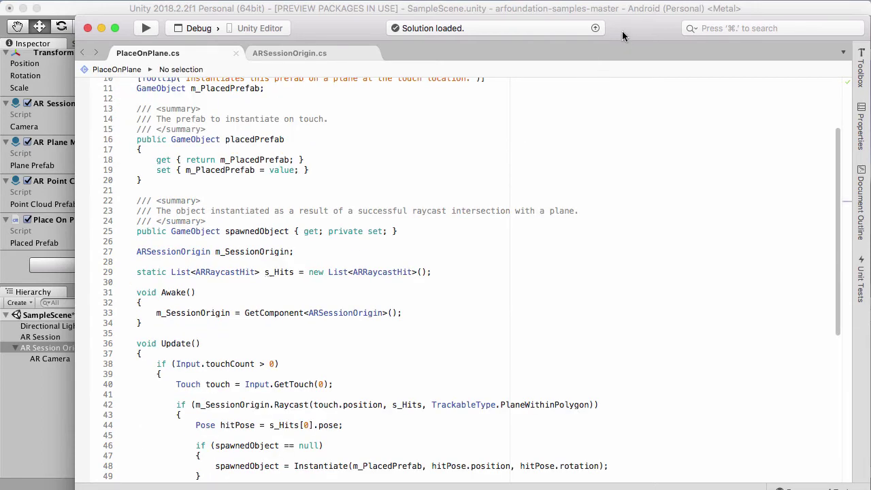
{"action": "left_click_drag", "start_coordinate": [622, 31], "coordinate": [615, 23]}
{"action": "left_click", "coordinate": [197, 143]}
{"action": "scroll", "coordinate": [193, 175], "scroll_direction": "down", "scroll_amount": 3}
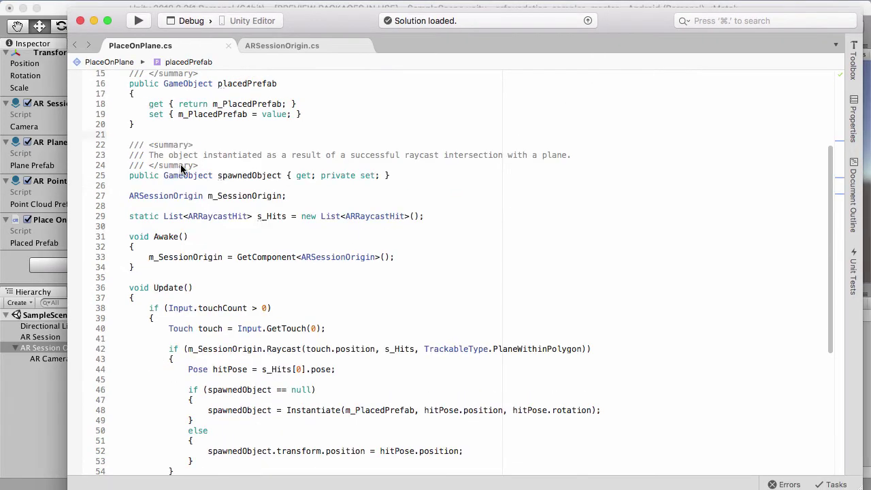
{"action": "scroll", "coordinate": [179, 136], "scroll_direction": "up", "scroll_amount": 6}
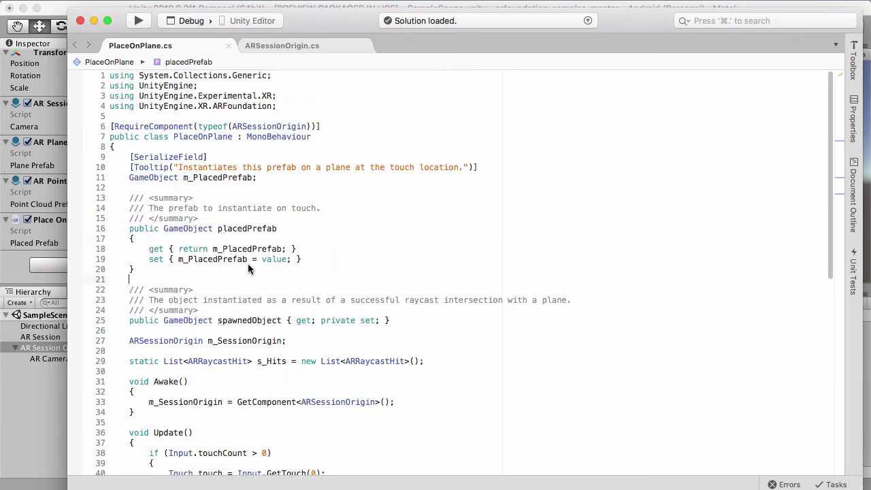
{"action": "scroll", "coordinate": [210, 284], "scroll_direction": "down", "scroll_amount": 10}
{"action": "scroll", "coordinate": [208, 284], "scroll_direction": "up", "scroll_amount": 3}
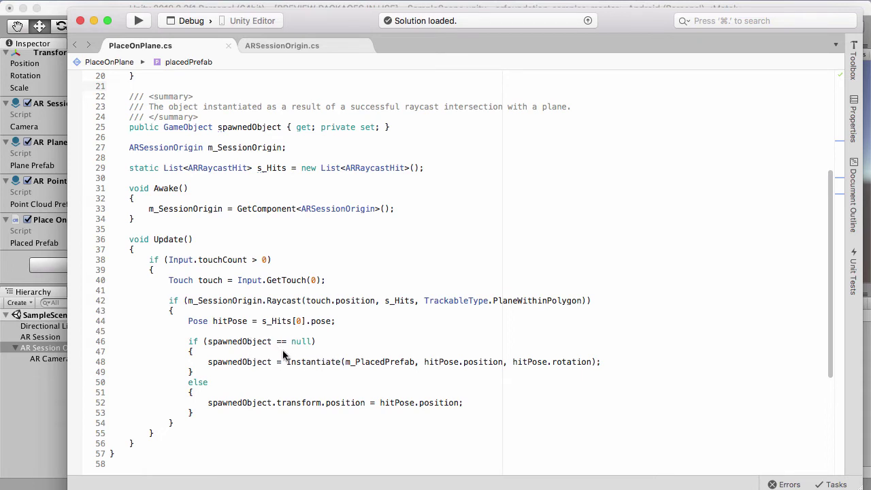
- Highlight the hit-pose placement block on lines 44–53, then hide Visual Studio
{"action": "mouse_move", "coordinate": [293, 346]}
{"action": "left_click_drag", "start_coordinate": [194, 413], "coordinate": [185, 321]}
{"action": "left_click", "coordinate": [213, 356]}
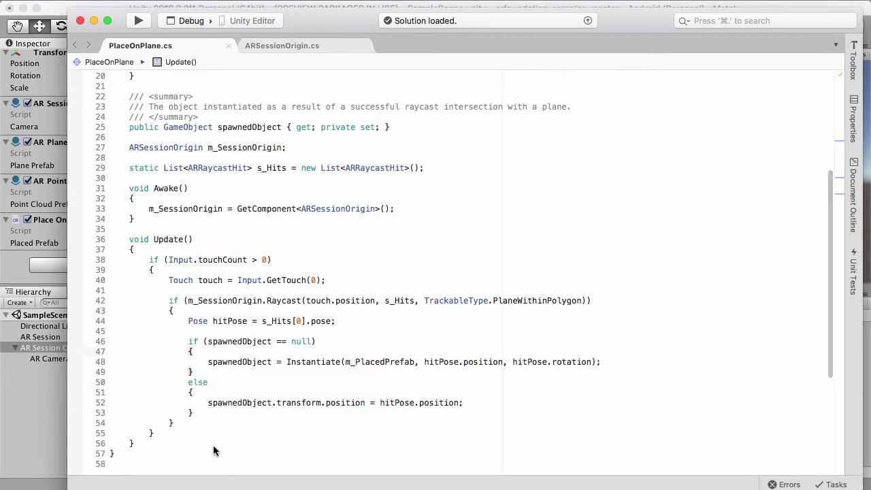
{"action": "key", "text": "super+m"}
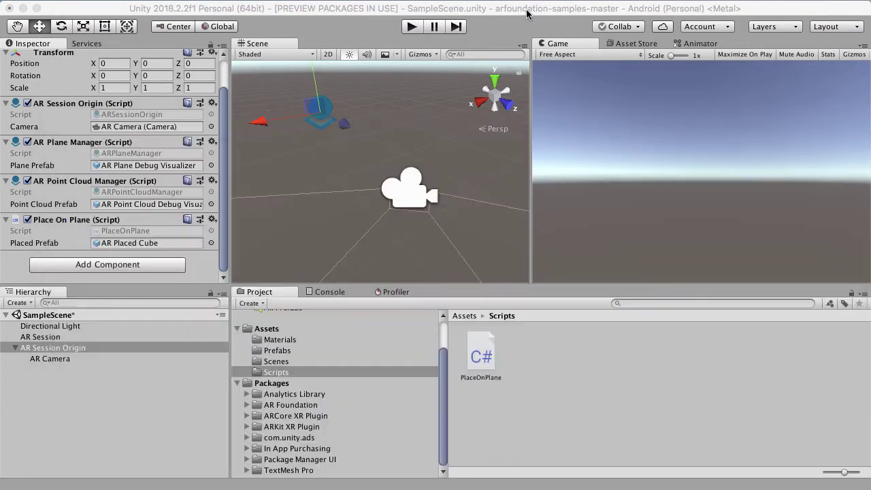
- Locate and select the AR Placed Cube prefab, then view the Packages folder contents
{"action": "left_click", "coordinate": [136, 247]}
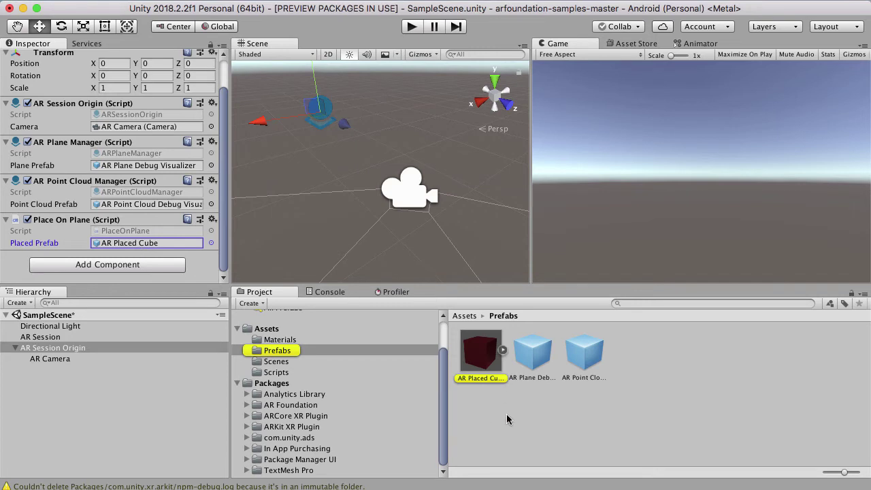
{"action": "left_click", "coordinate": [485, 370]}
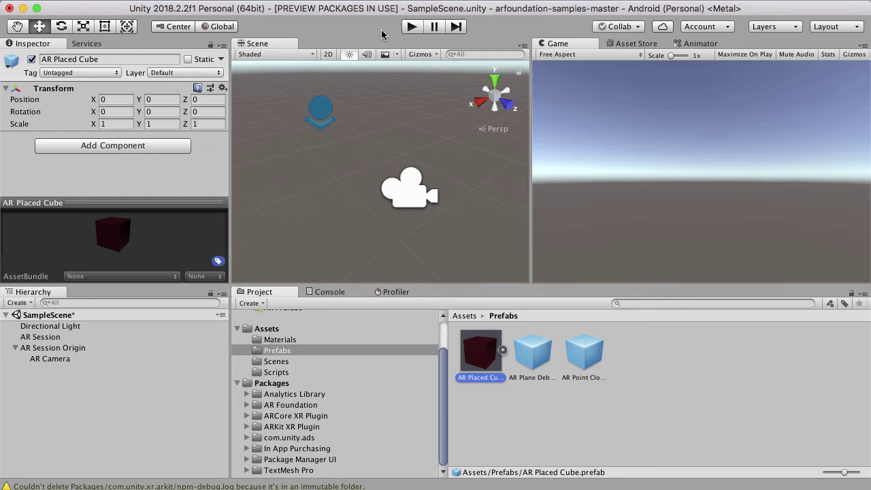
{"action": "left_click", "coordinate": [278, 383]}
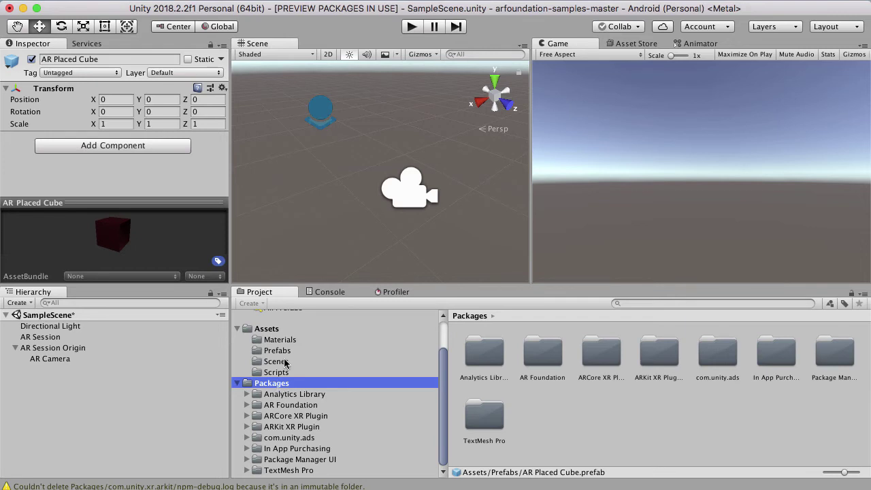
{"action": "left_click", "coordinate": [314, 3]}
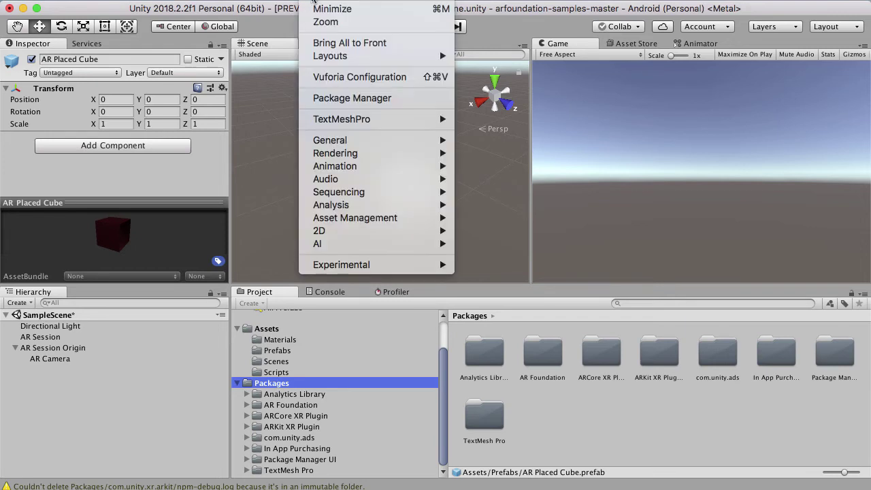
{"action": "mouse_move", "coordinate": [265, 2]}
{"action": "mouse_move", "coordinate": [313, 2]}
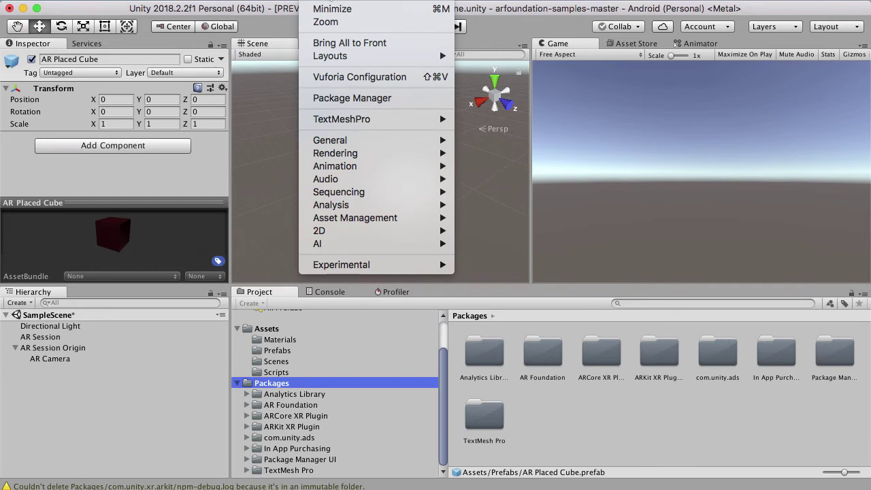
{"action": "left_click", "coordinate": [362, 99]}
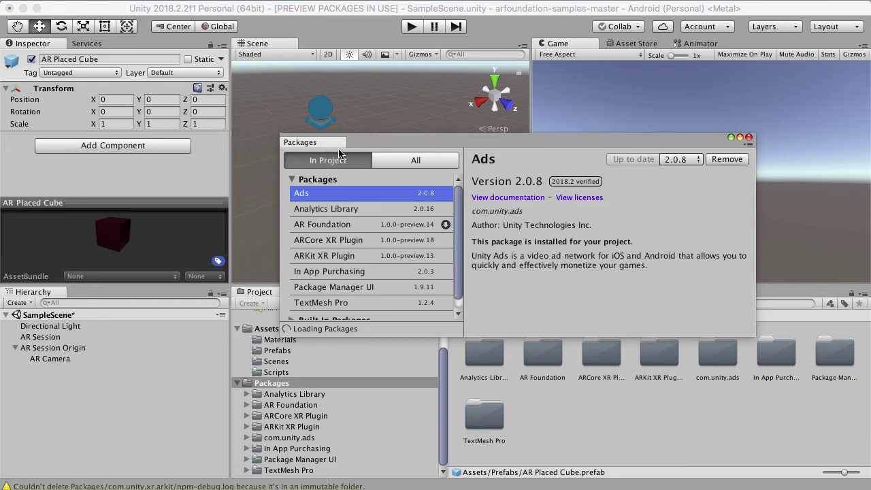
{"action": "scroll", "coordinate": [364, 187], "scroll_direction": "down", "scroll_amount": 1}
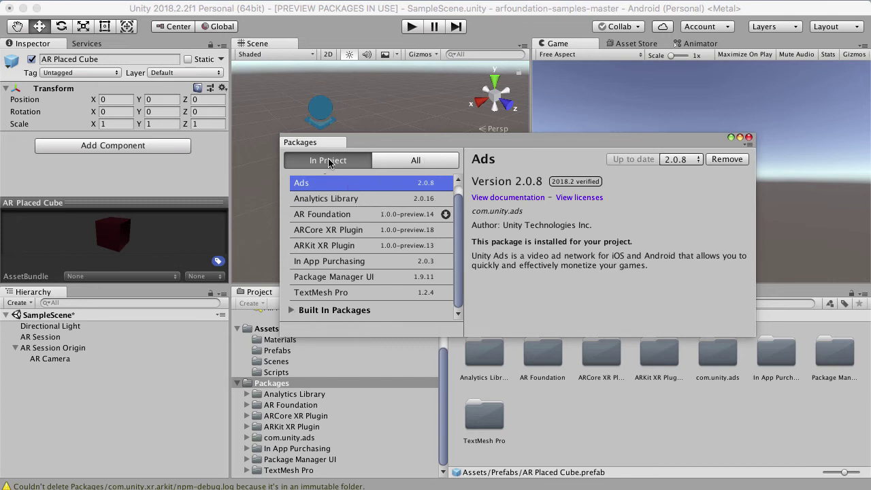
{"action": "left_click", "coordinate": [382, 216]}
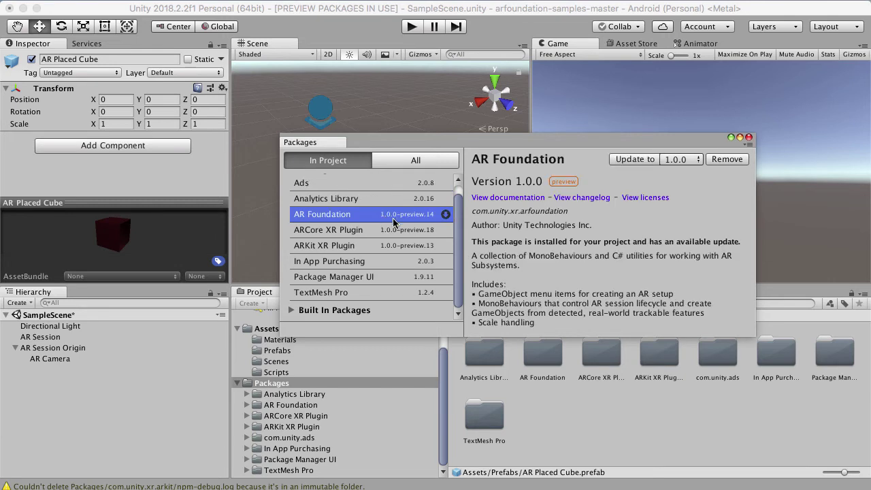
{"action": "left_click", "coordinate": [698, 160]}
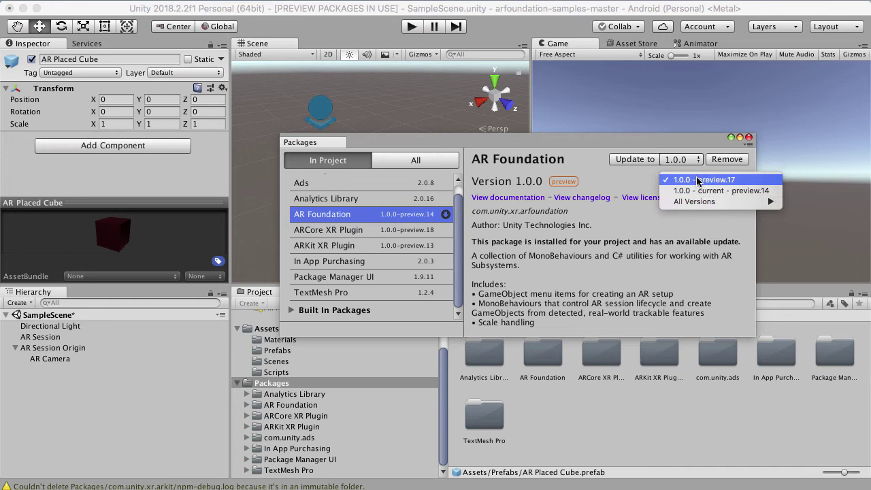
{"action": "left_click", "coordinate": [595, 160]}
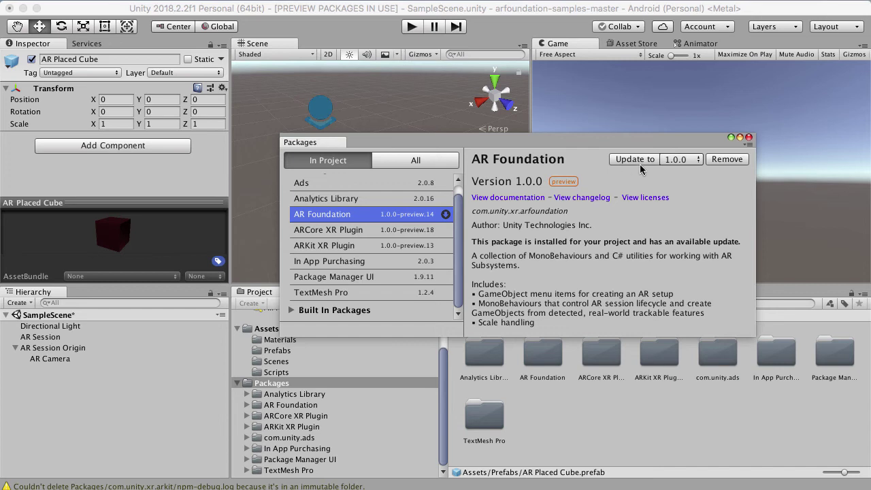
{"action": "left_click", "coordinate": [375, 231]}
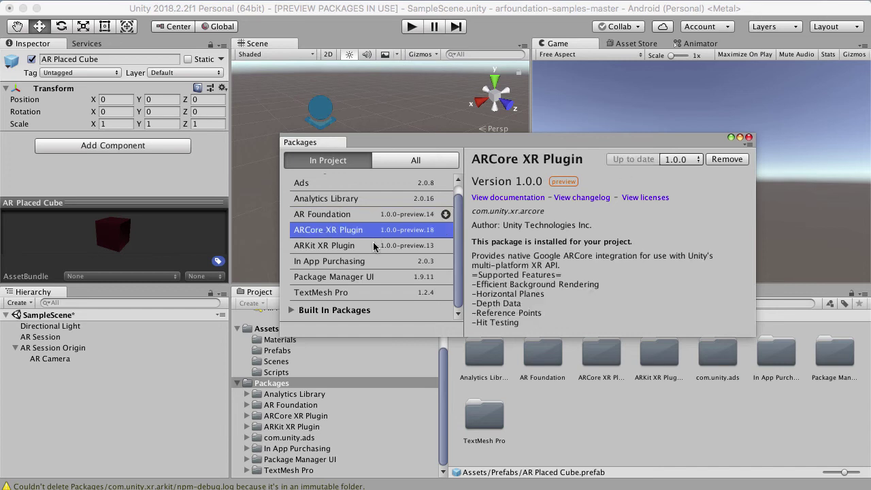
{"action": "left_click", "coordinate": [373, 248]}
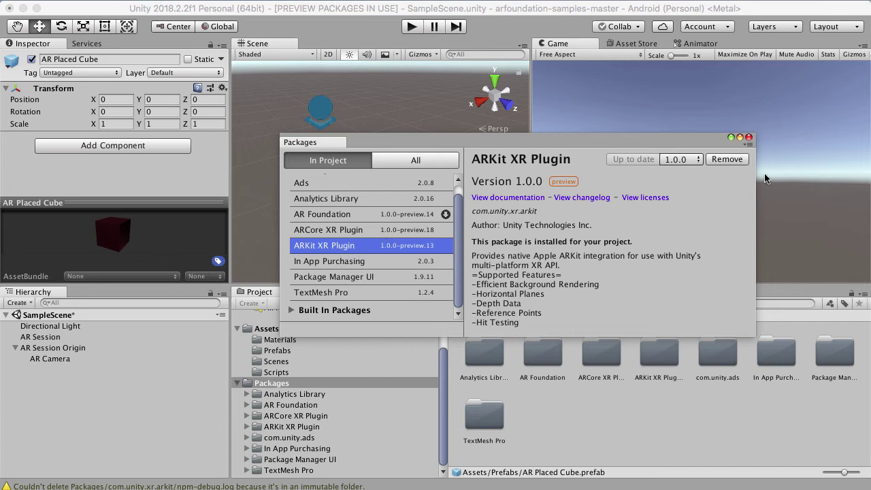
{"action": "scroll", "coordinate": [357, 254], "scroll_direction": "up", "scroll_amount": 1}
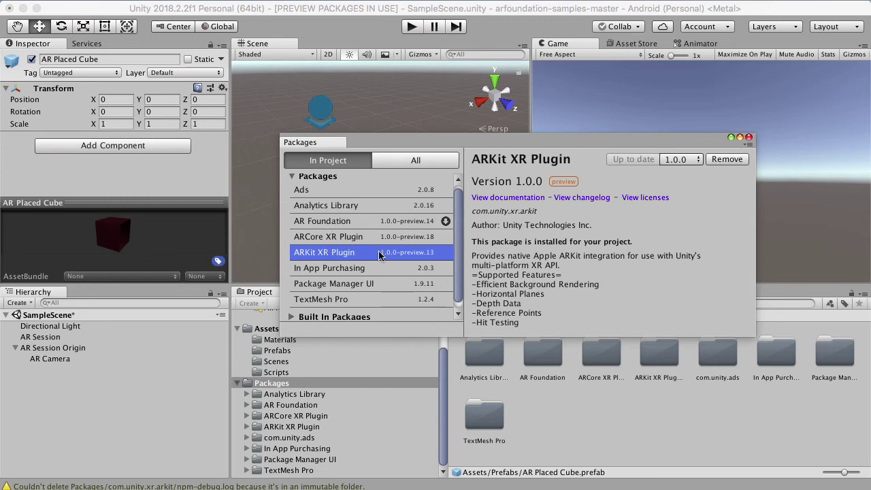
{"action": "left_click", "coordinate": [748, 138]}
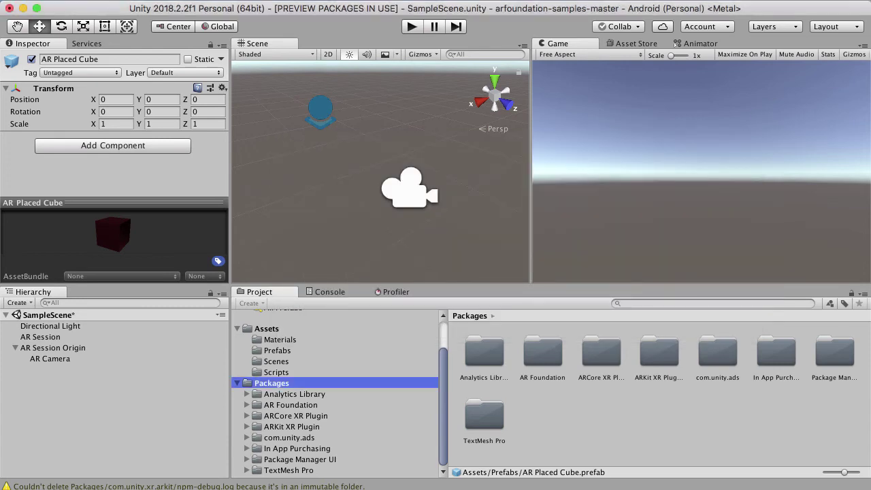
{"action": "key", "text": "super+Tab"}
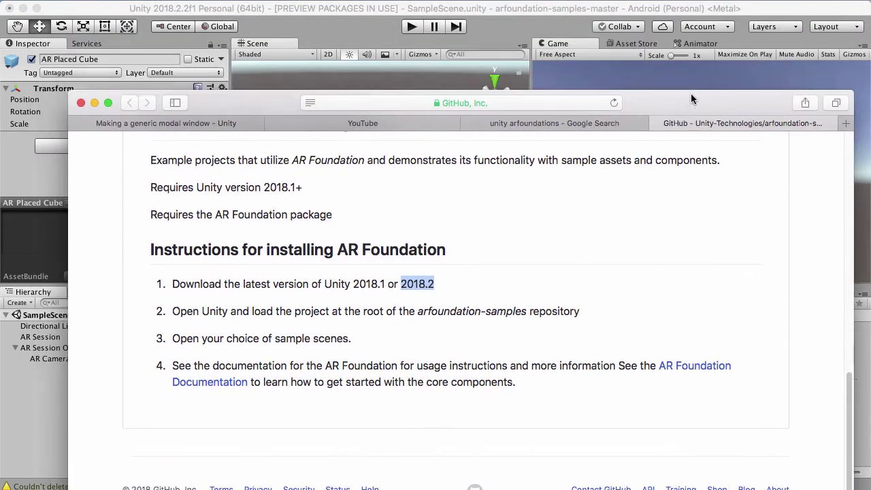
{"action": "scroll", "coordinate": [367, 347], "scroll_direction": "up", "scroll_amount": 15}
{"action": "scroll", "coordinate": [363, 253], "scroll_direction": "down", "scroll_amount": 1}
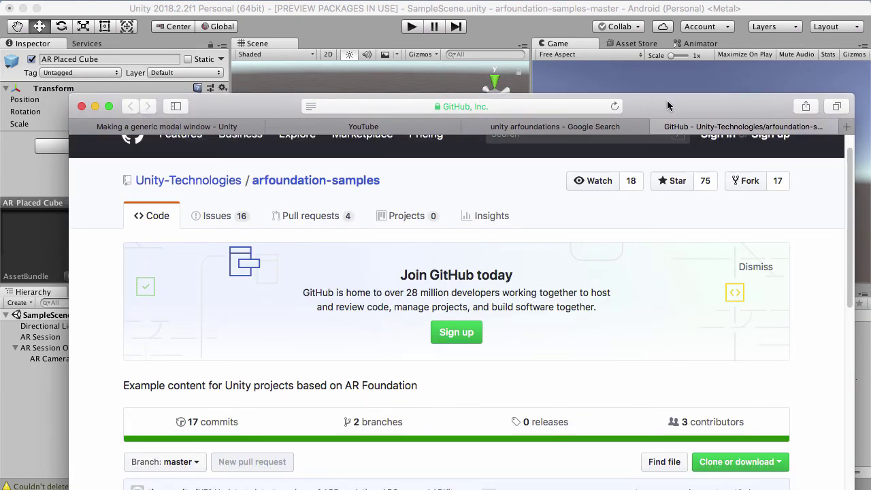
{"action": "key", "text": "super+Tab"}
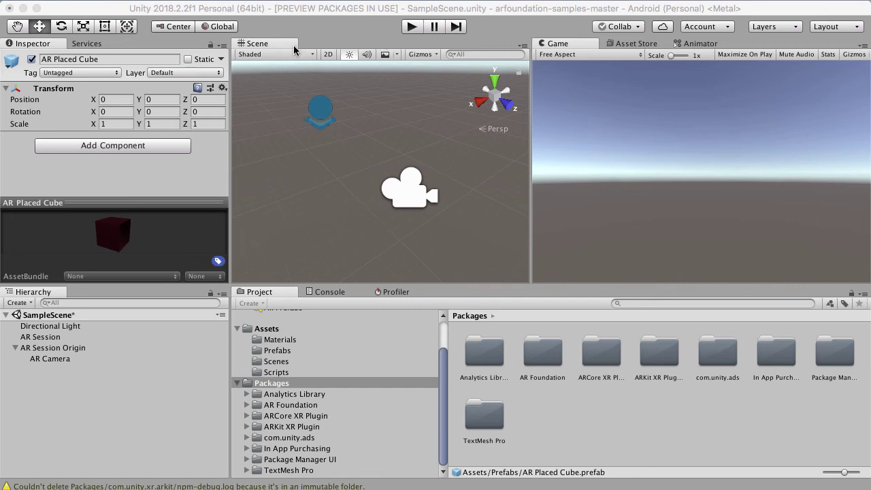
- Build the SampleScene with Build & Run and deploy it to the connected Android phone
{"action": "left_click", "coordinate": [362, 11]}
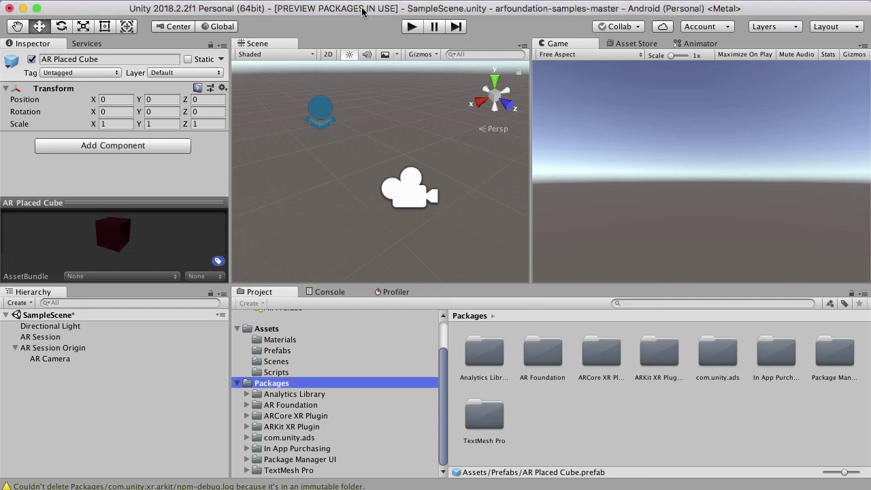
{"action": "left_click", "coordinate": [87, 2]}
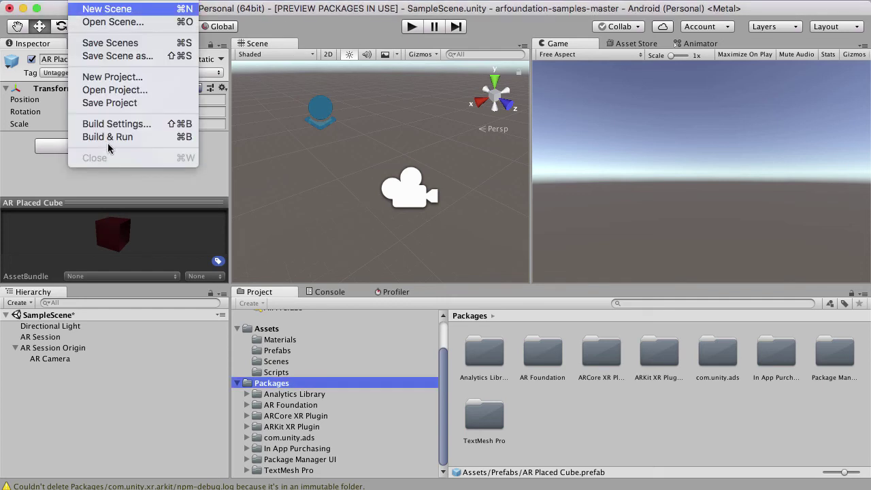